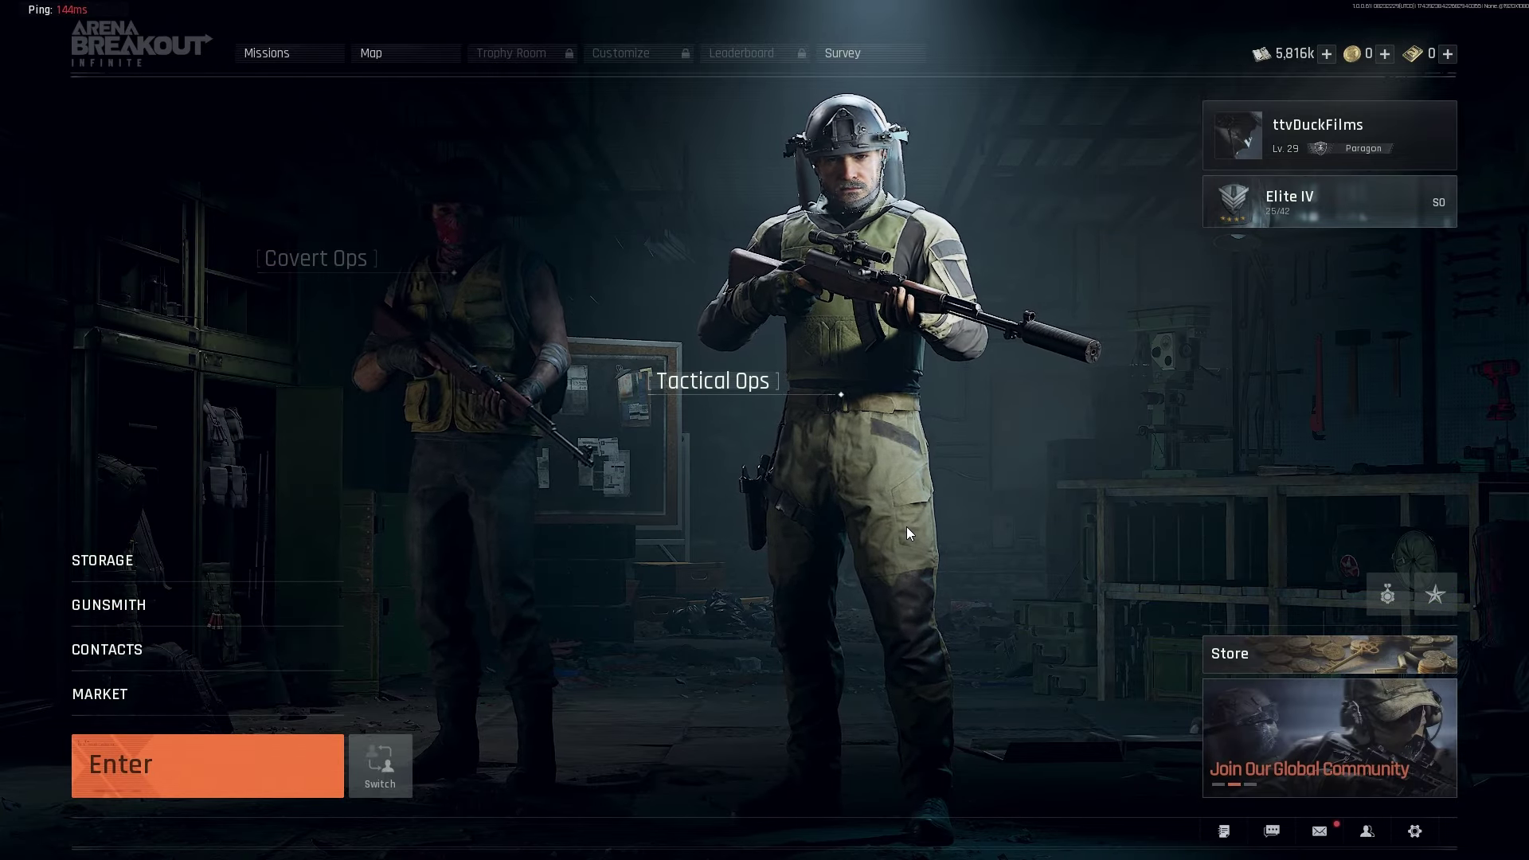
Keep the field of view at 110 and expand the per-magnification Default Zero Distance list
key(Escape)
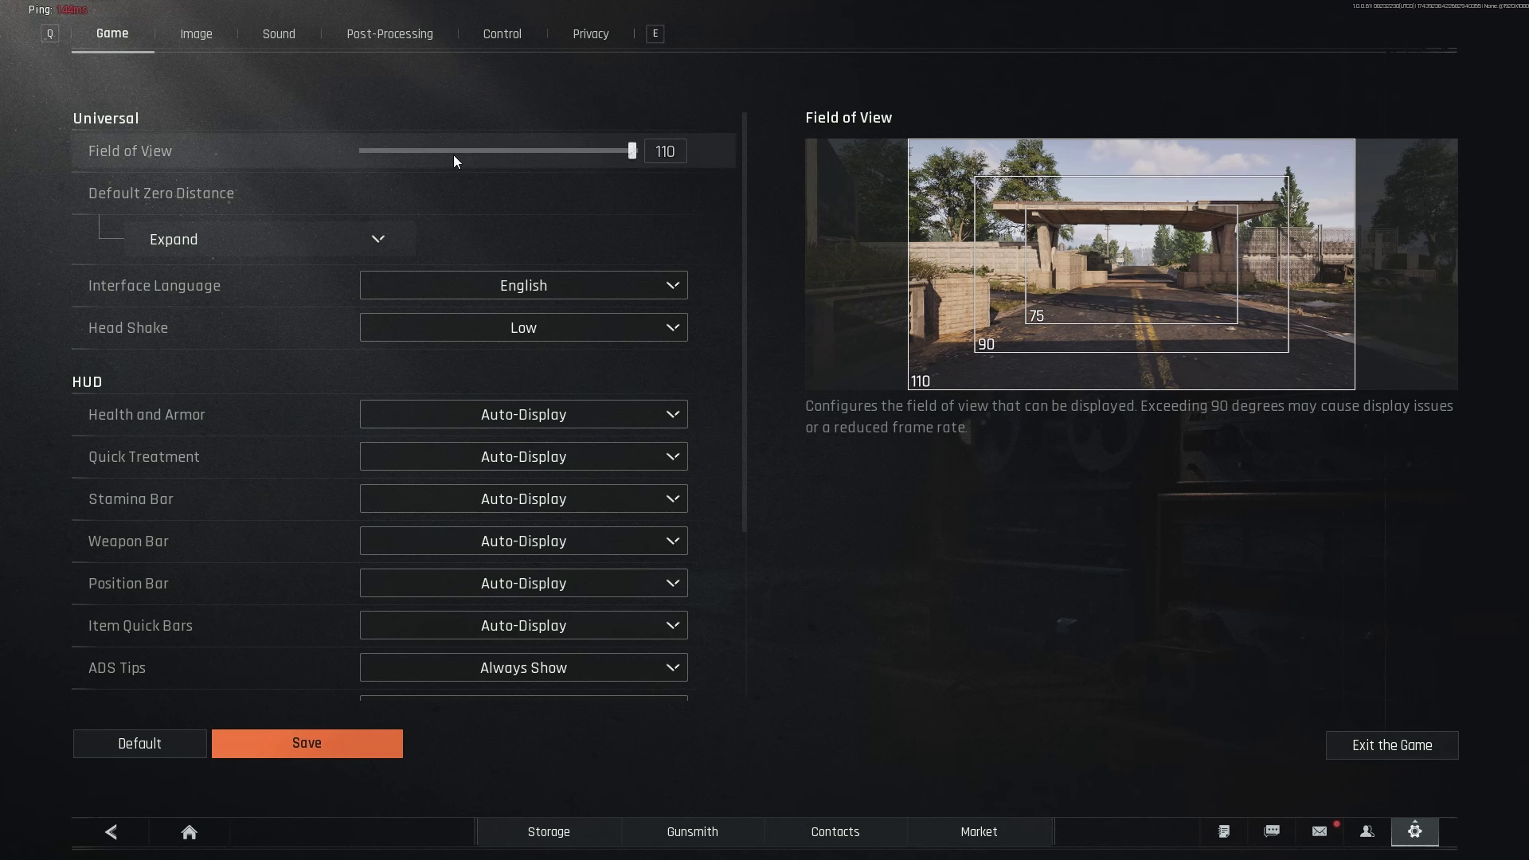
drag(610, 155, 1173, 164)
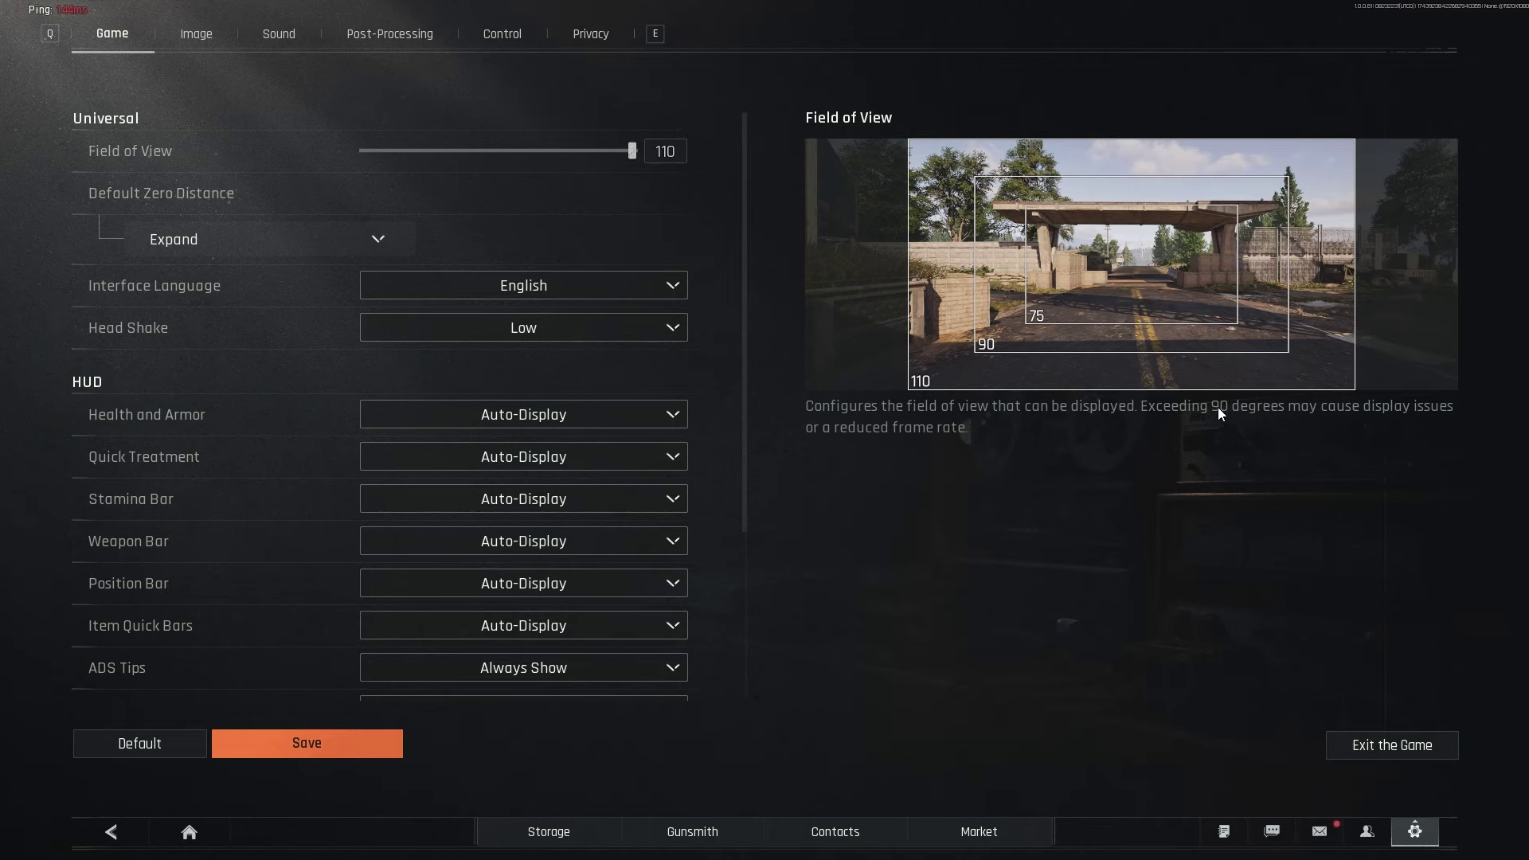
click(203, 200)
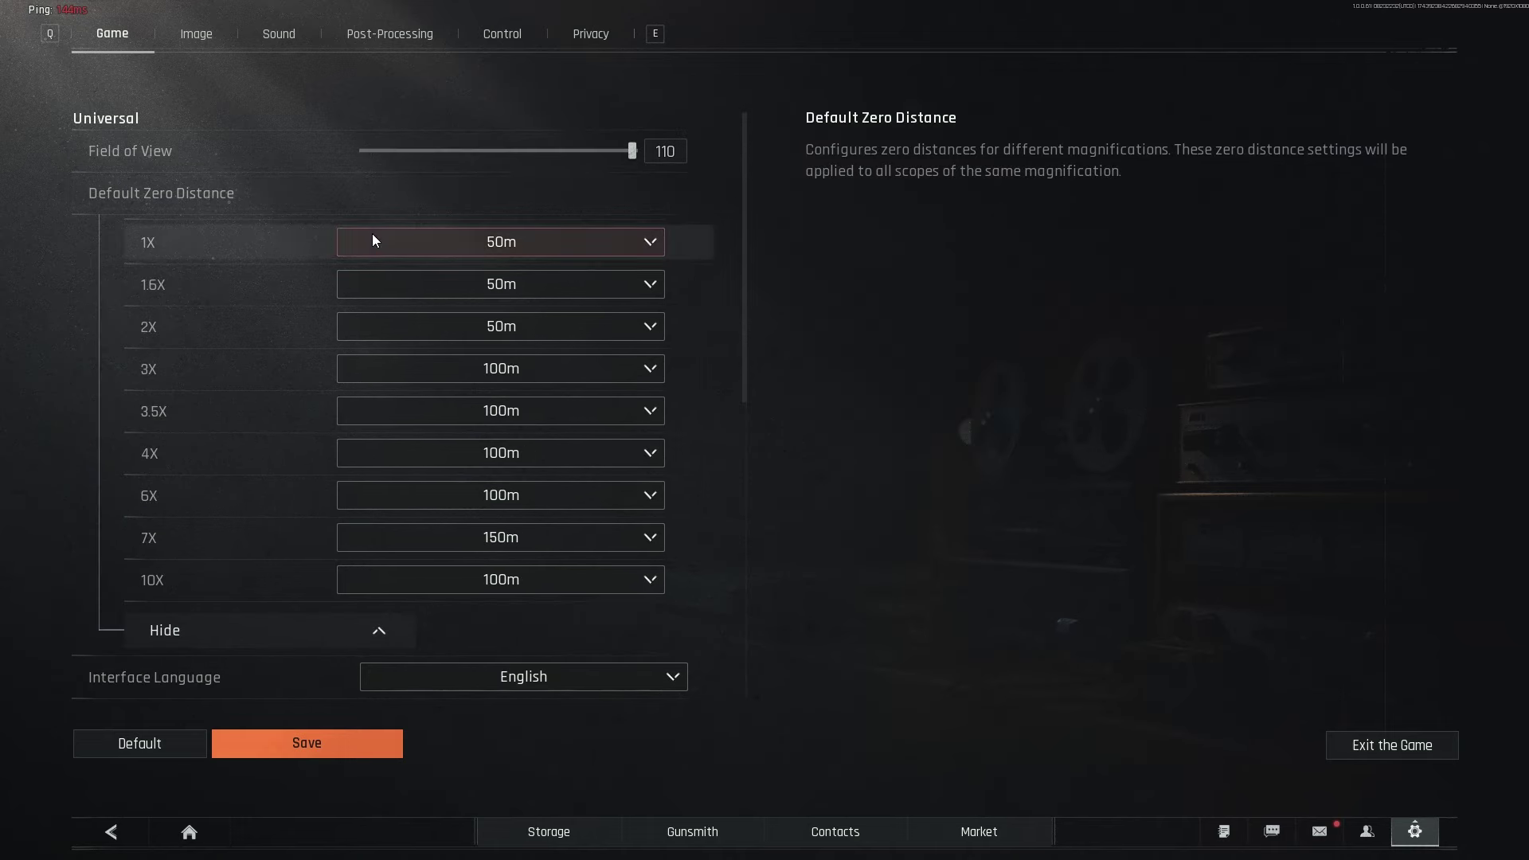
Leave the Head Shake intensity set to Low
scroll(375, 238, down, 2)
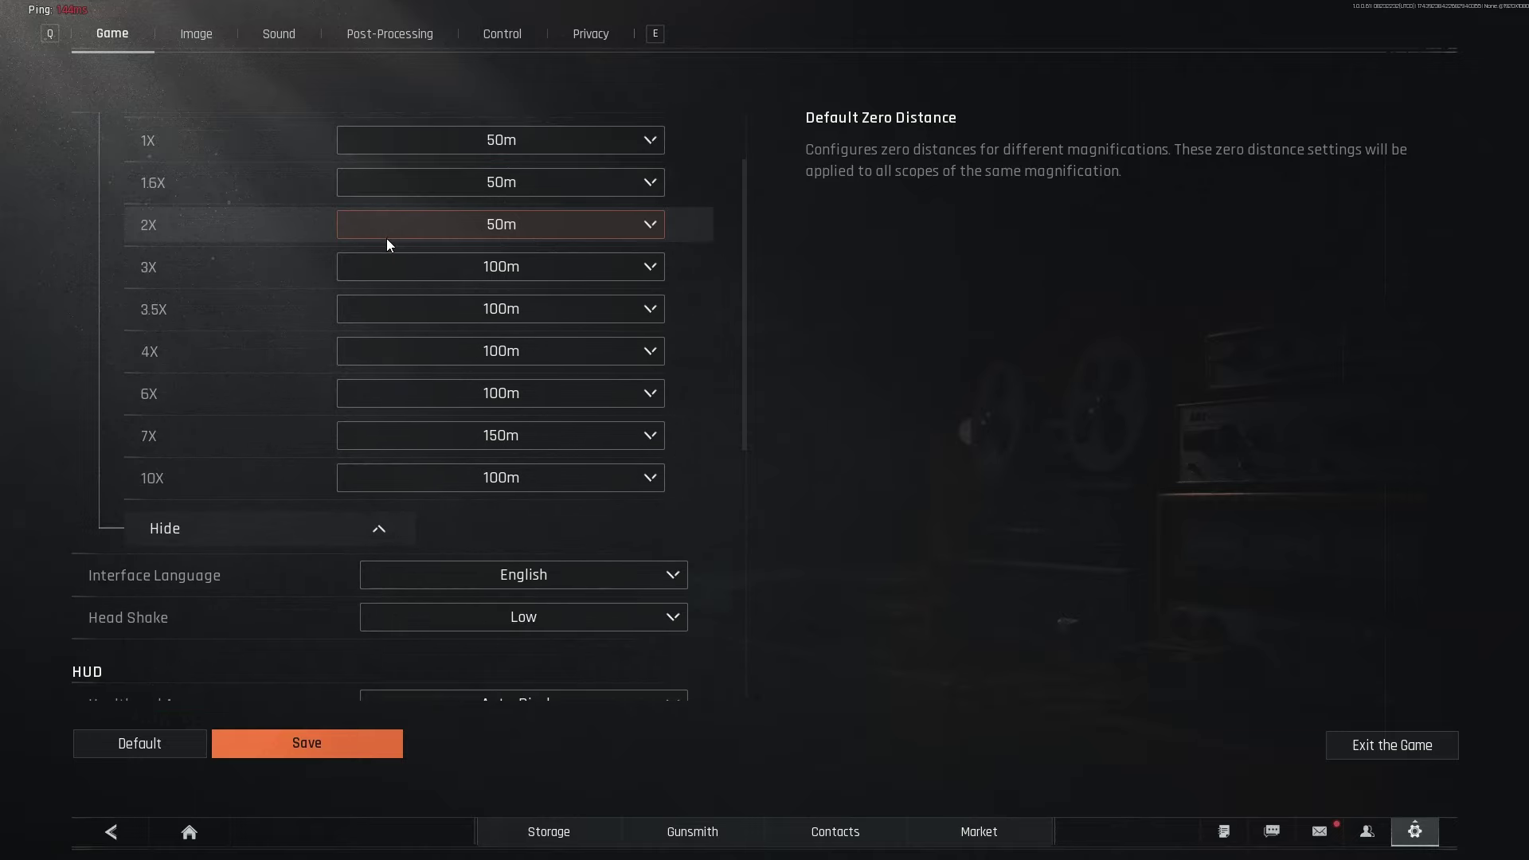
scroll(389, 239, down, 3)
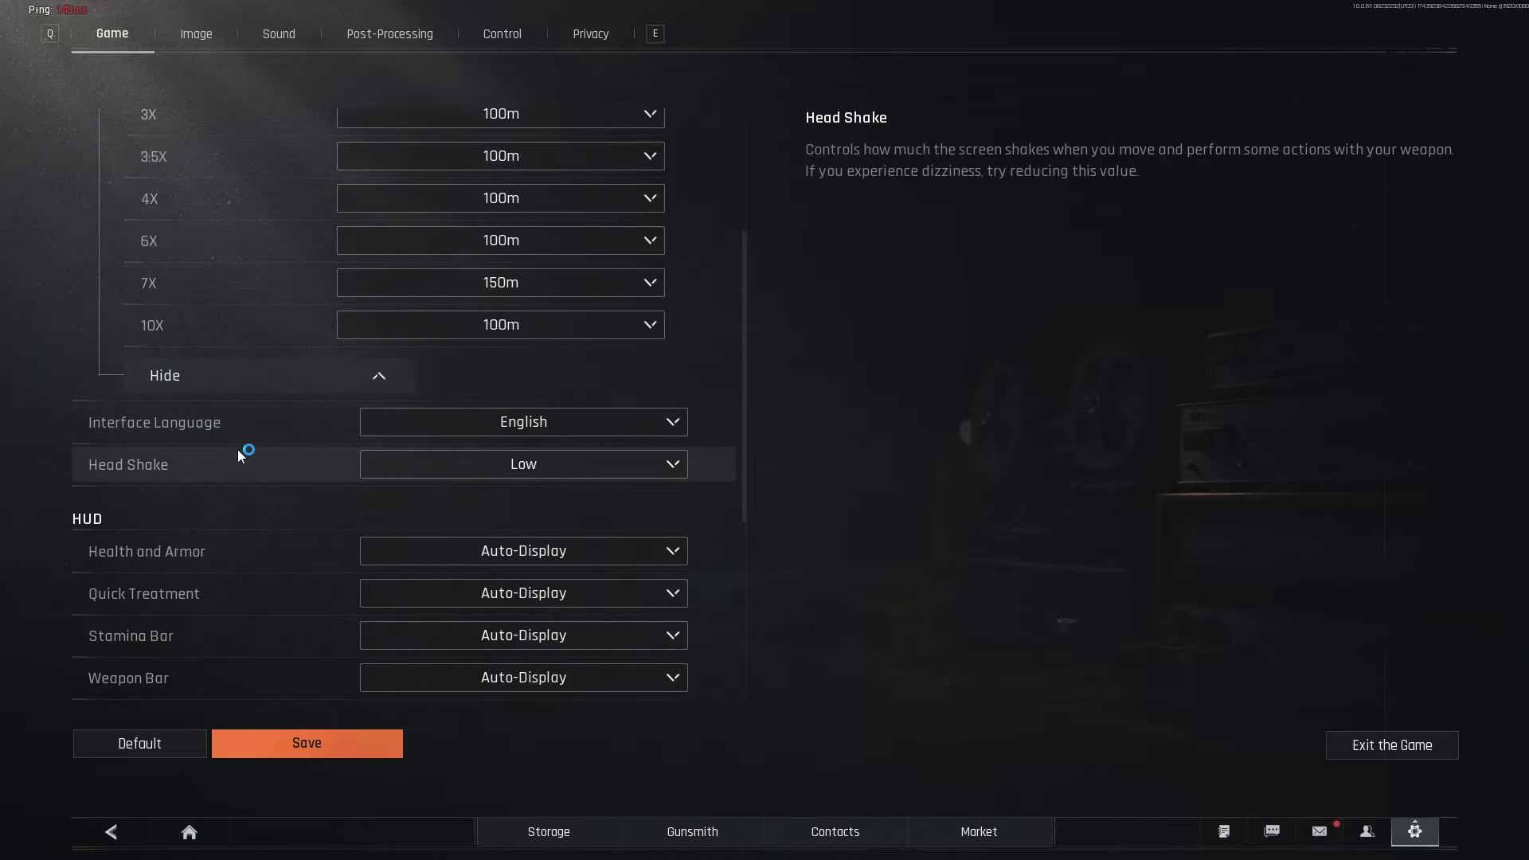
click(416, 463)
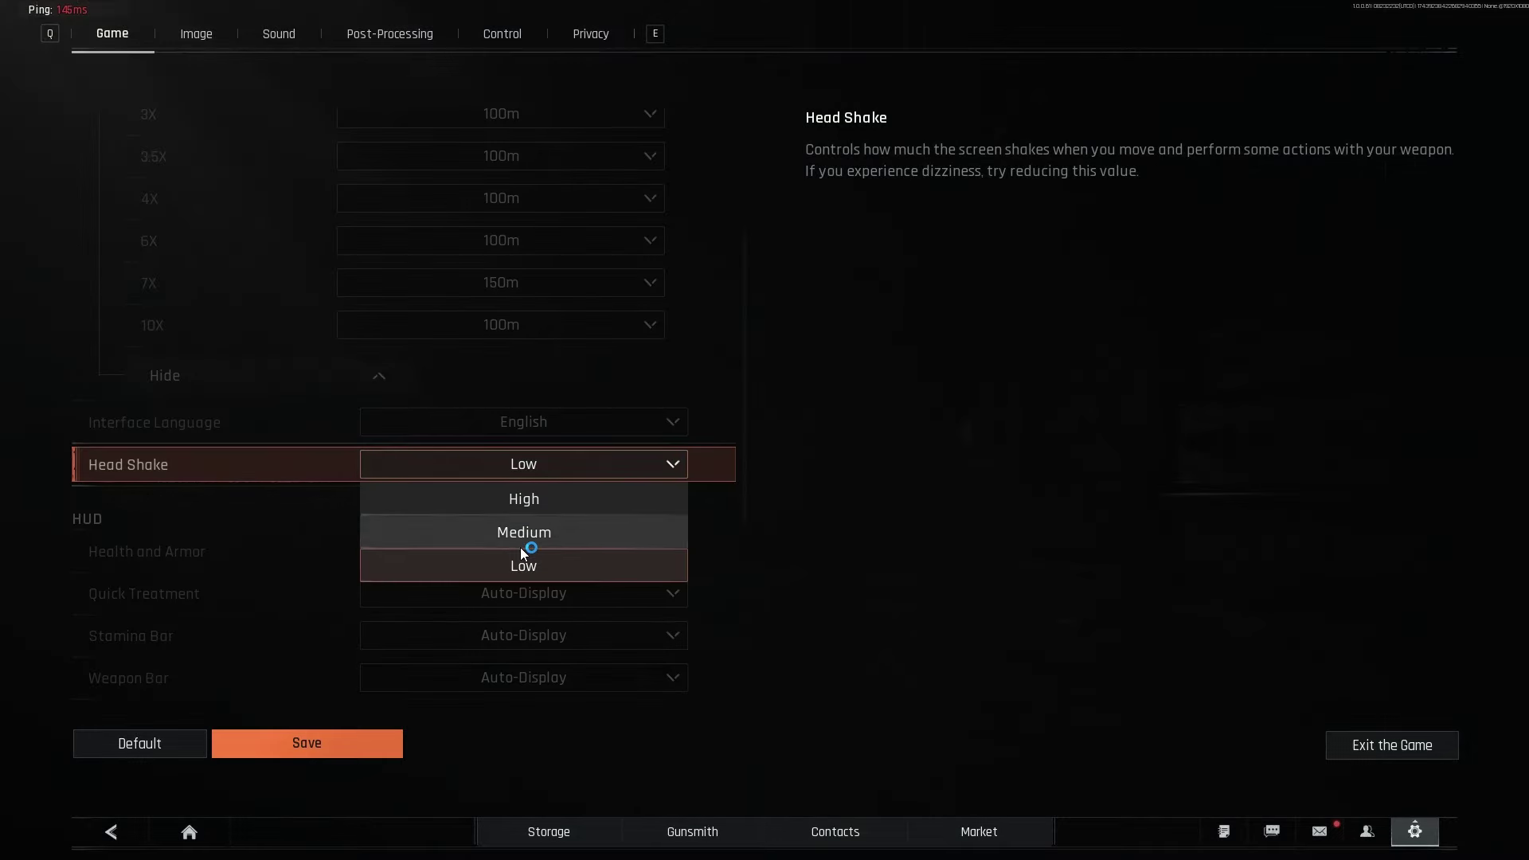
click(548, 461)
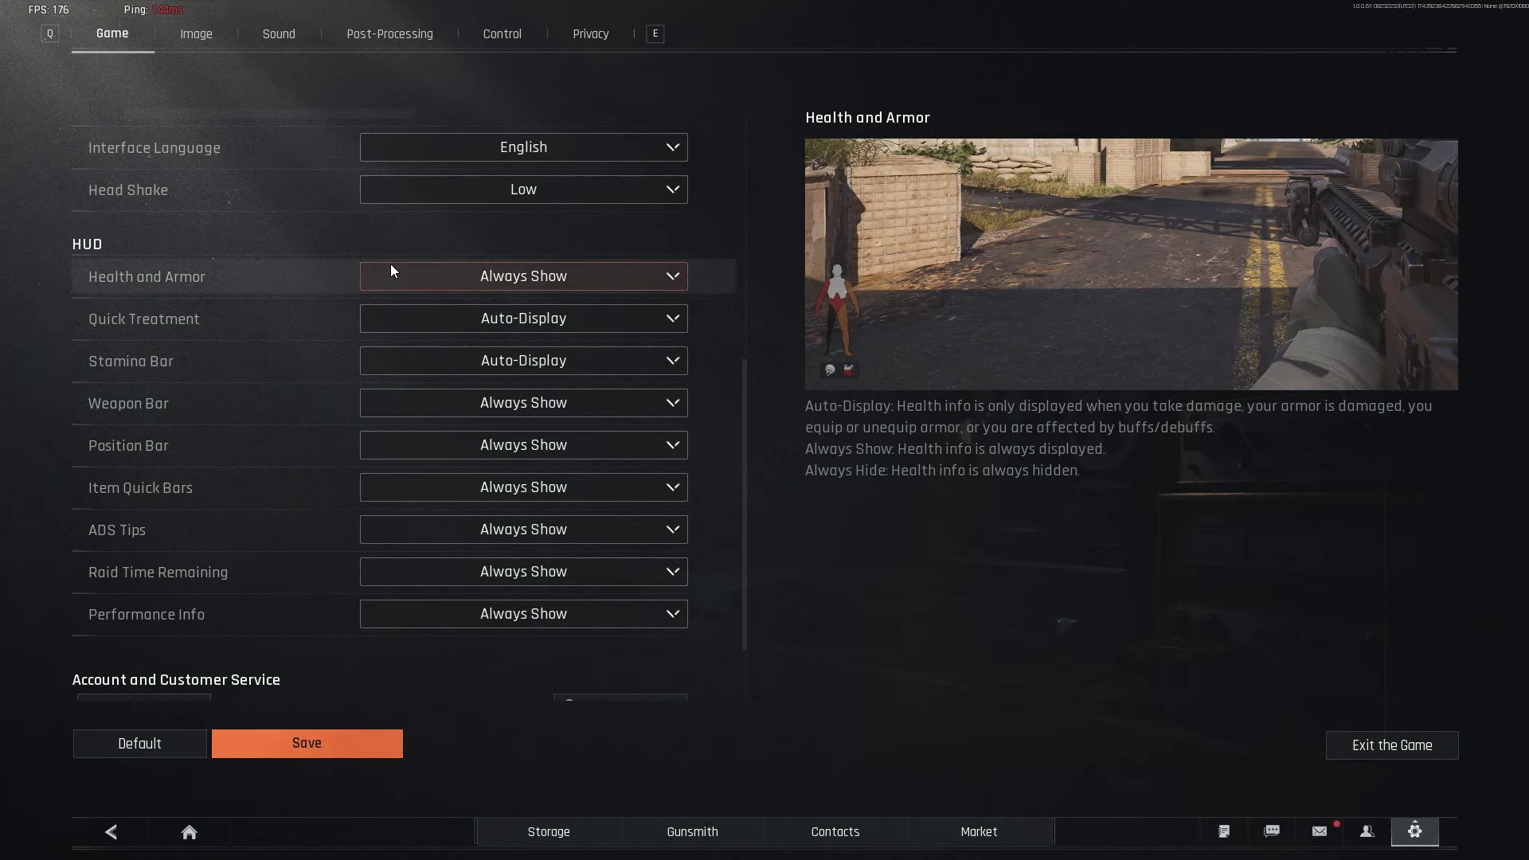
Try Auto-Display for Health and Armor, then set it back to Always Show
click(442, 274)
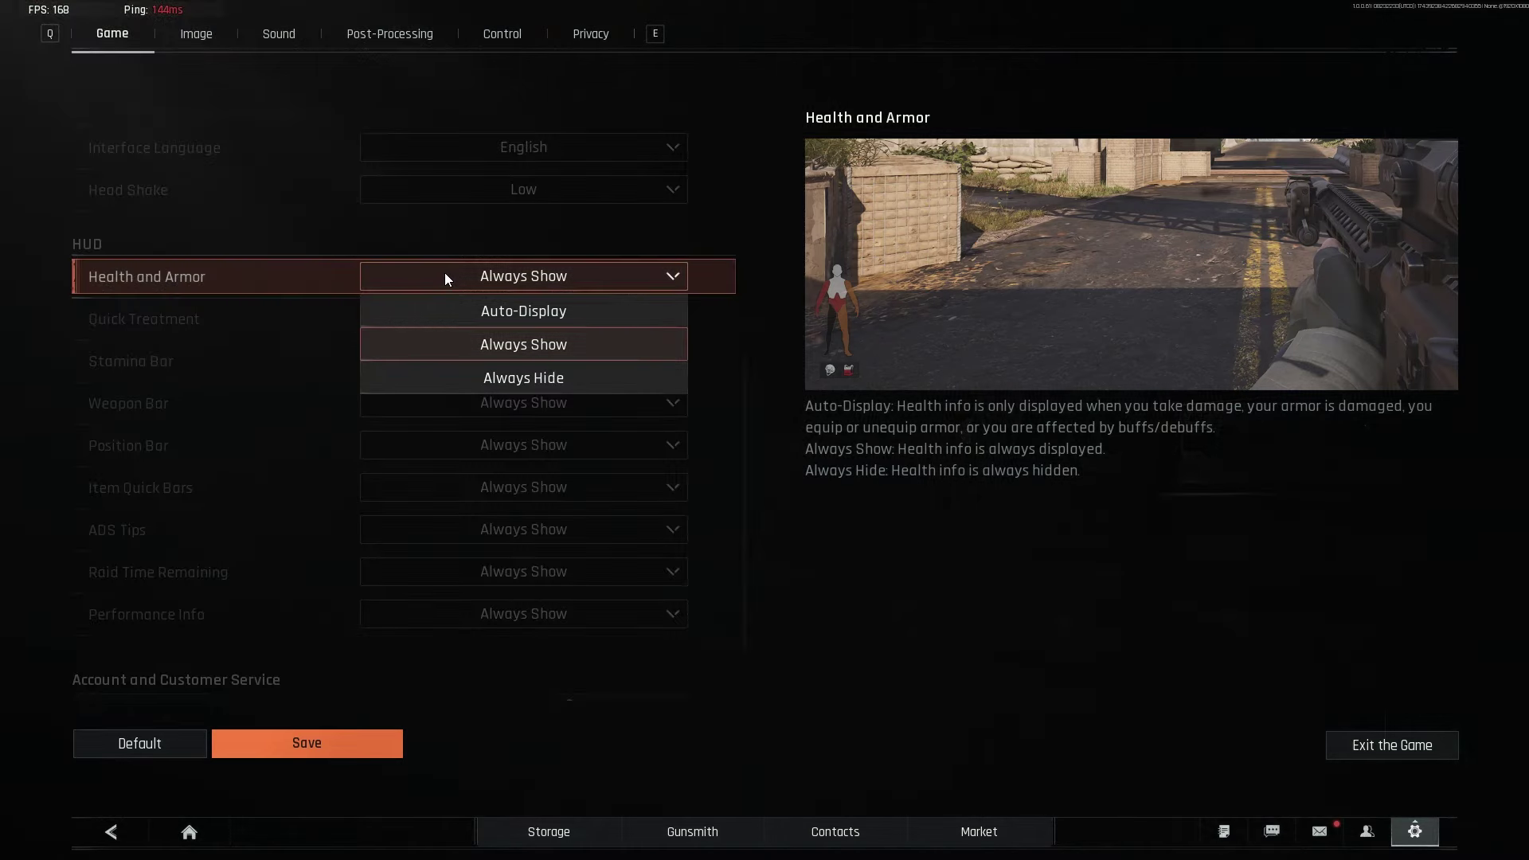
click(448, 270)
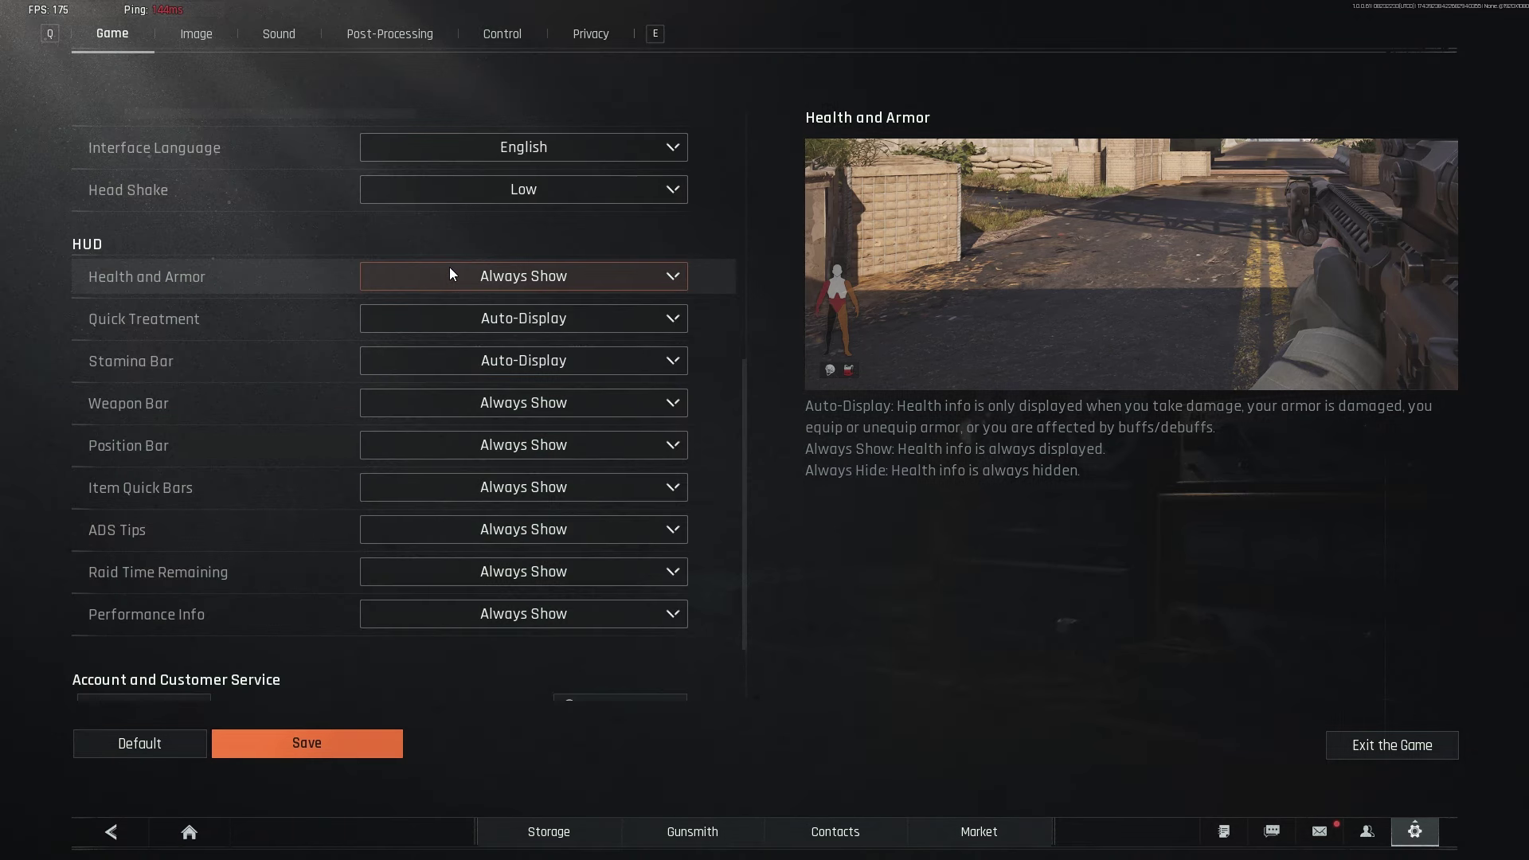
click(451, 274)
click(593, 275)
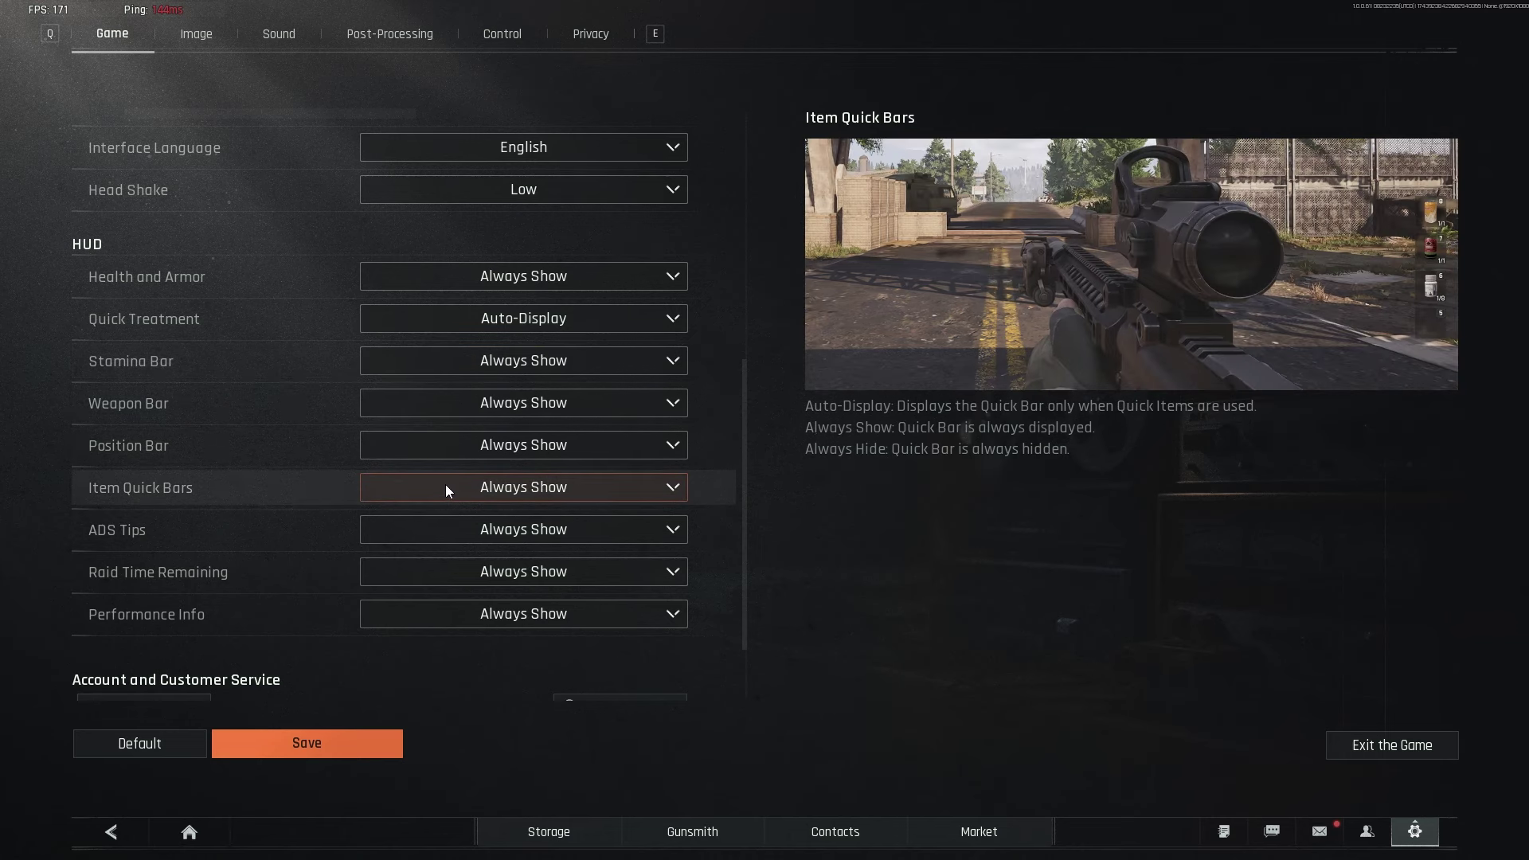
Leave ADS Tips on Always Show and review the rest of the HUD section
click(438, 526)
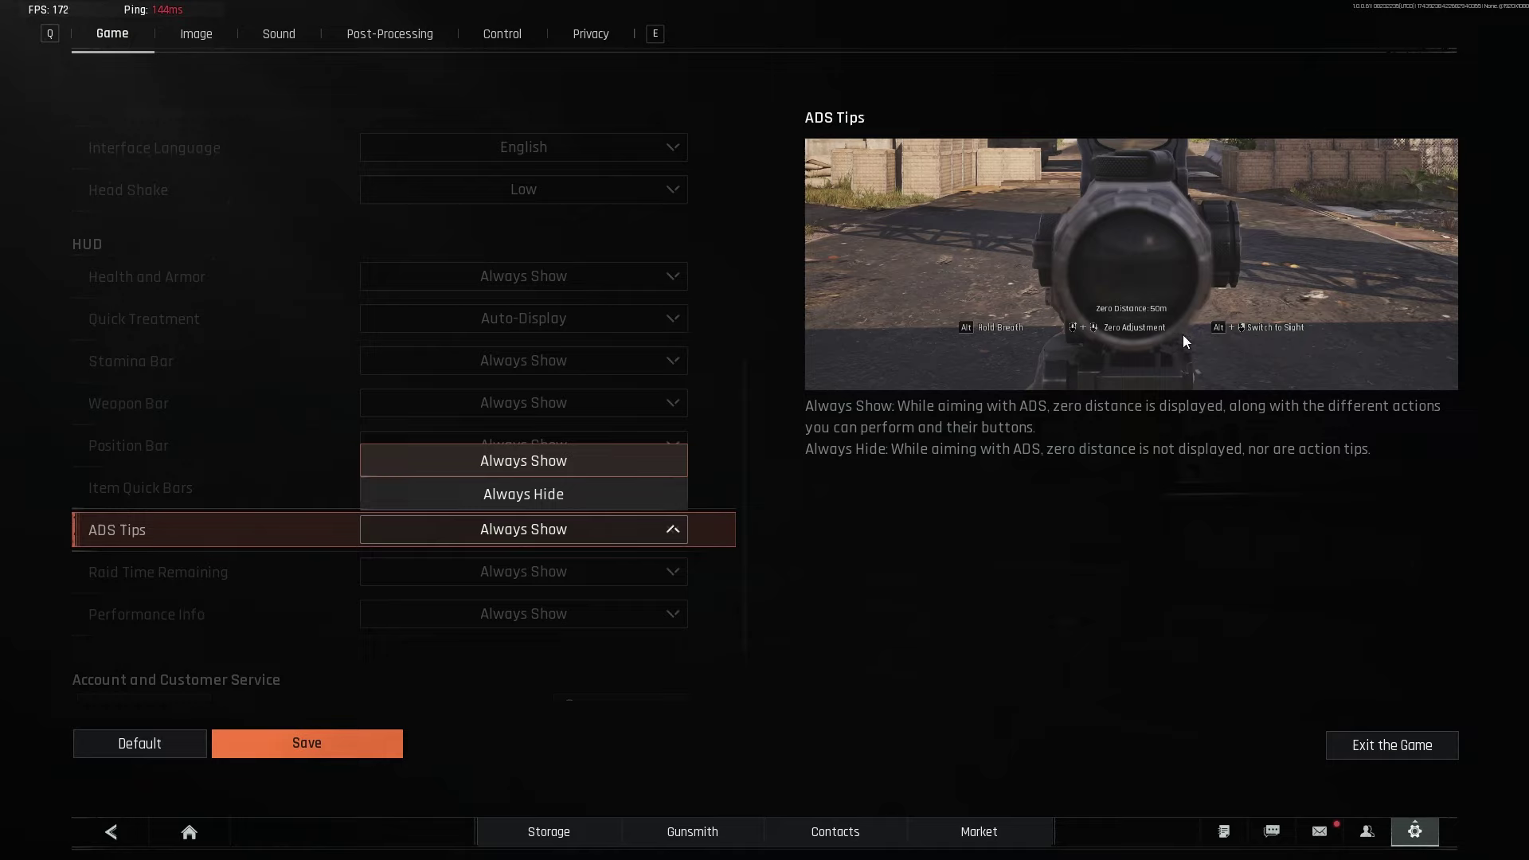
scroll(965, 434, down, 1)
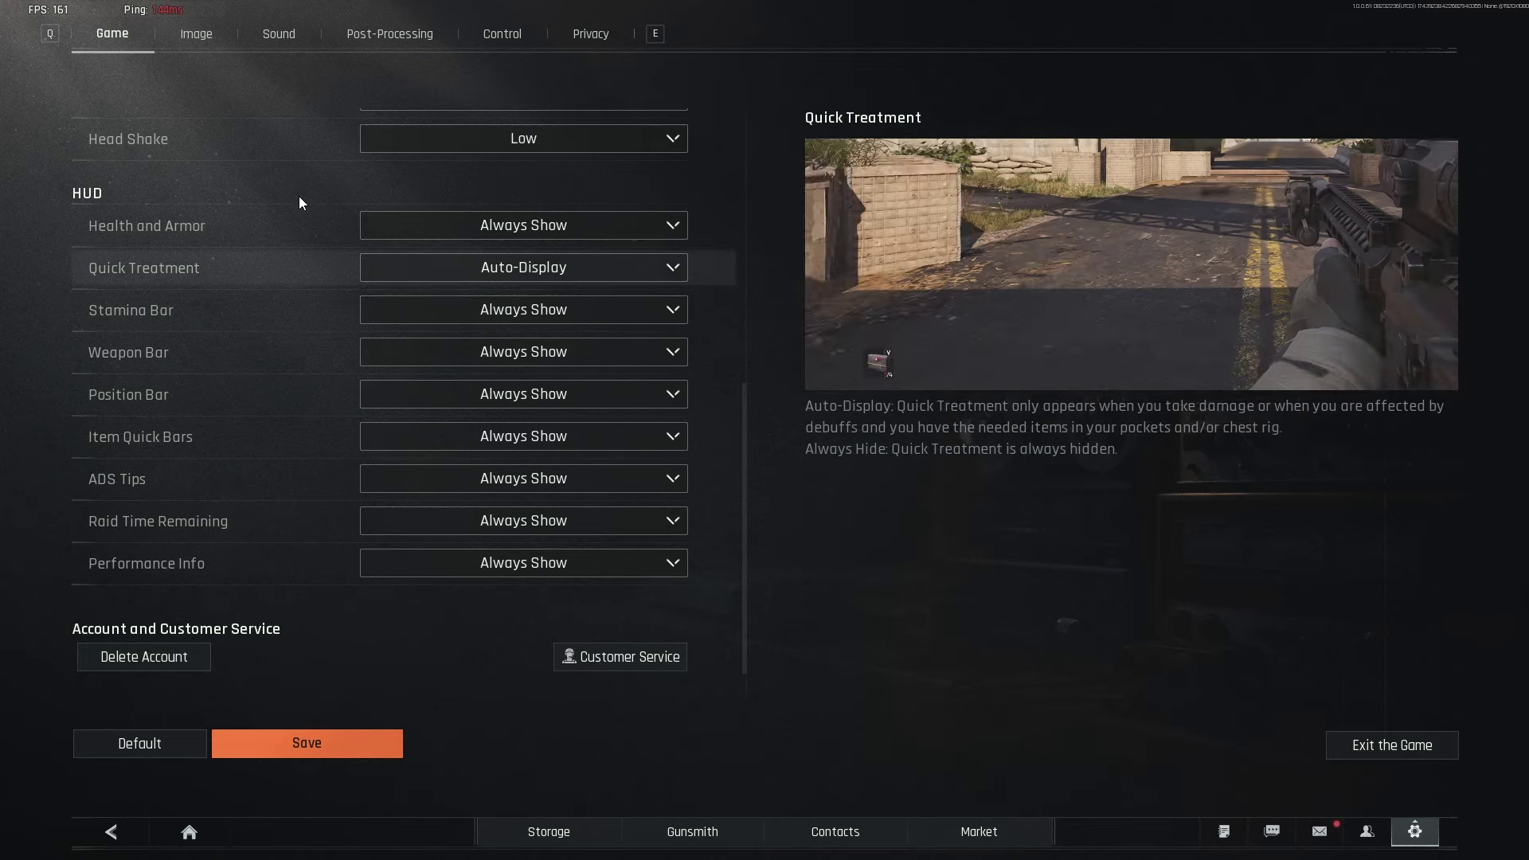
Switch to the Image tab and confirm Basic and Detailed Settings through Shader Quality are Low
click(199, 40)
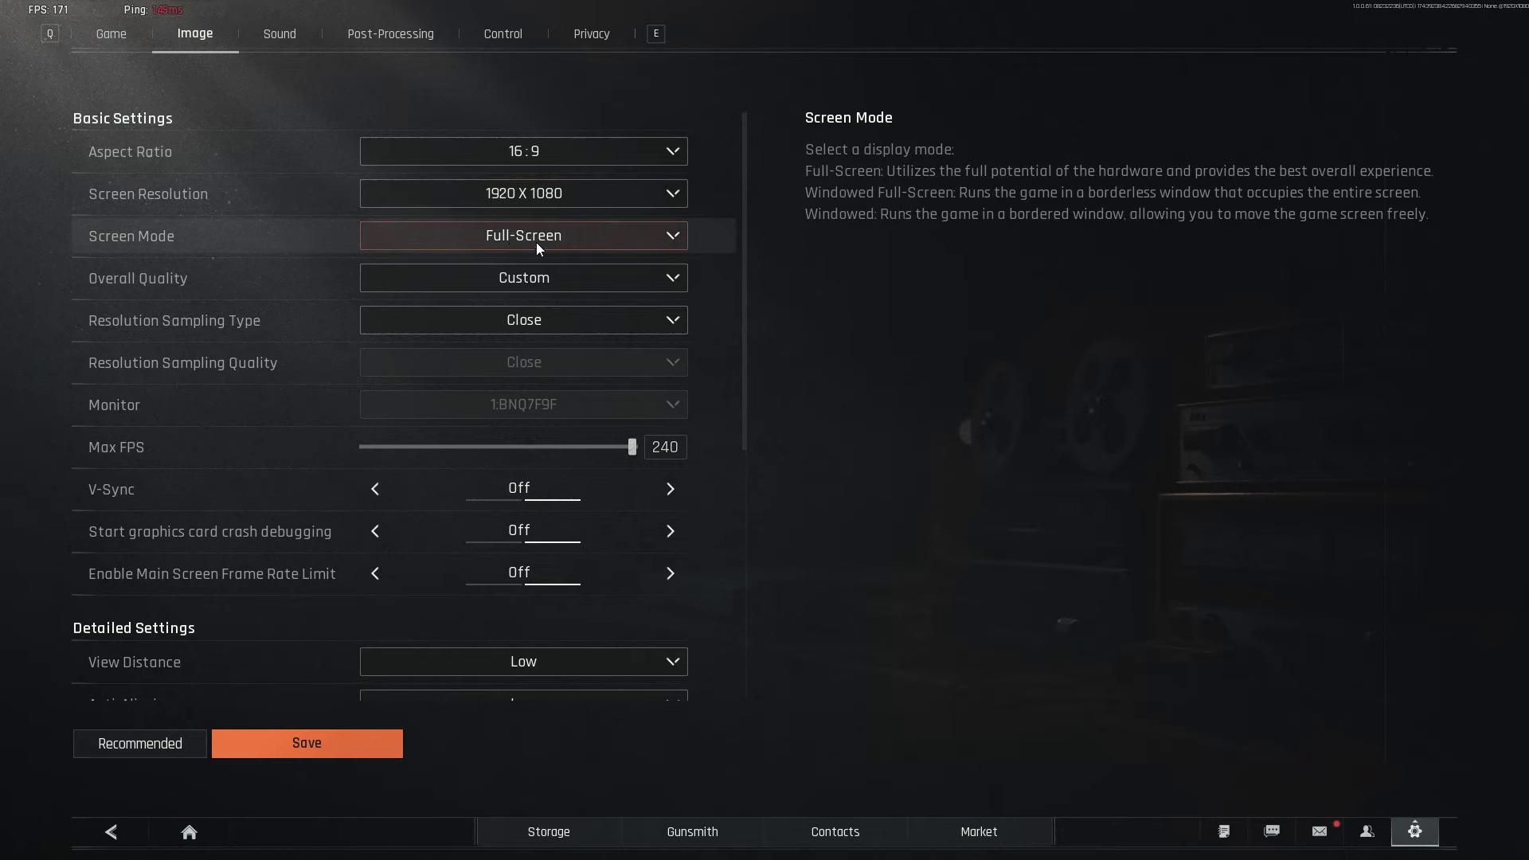
scroll(241, 227, down, 1)
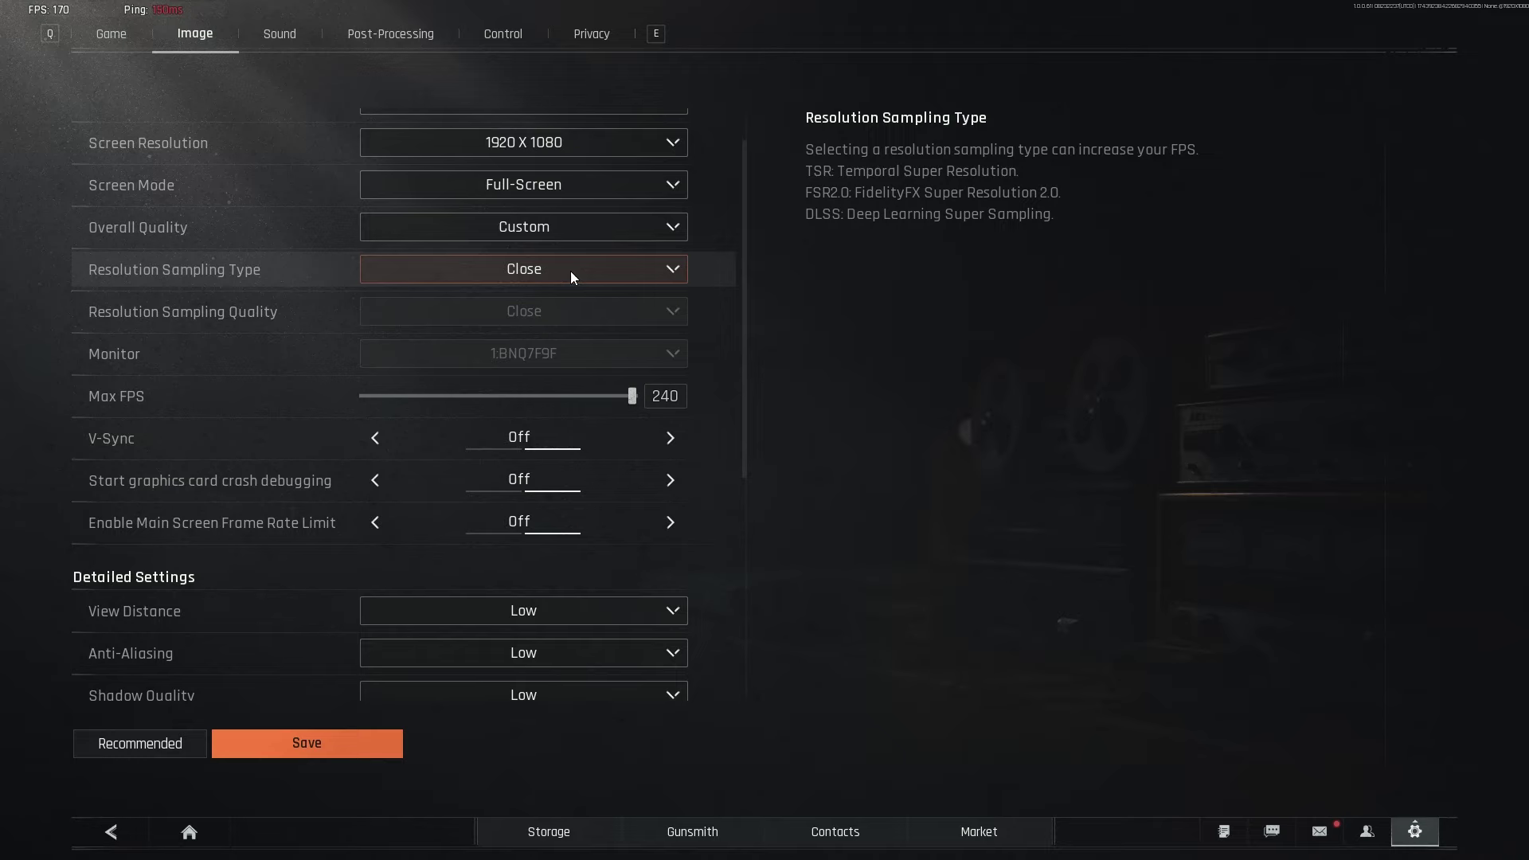
scroll(584, 294, down, 1)
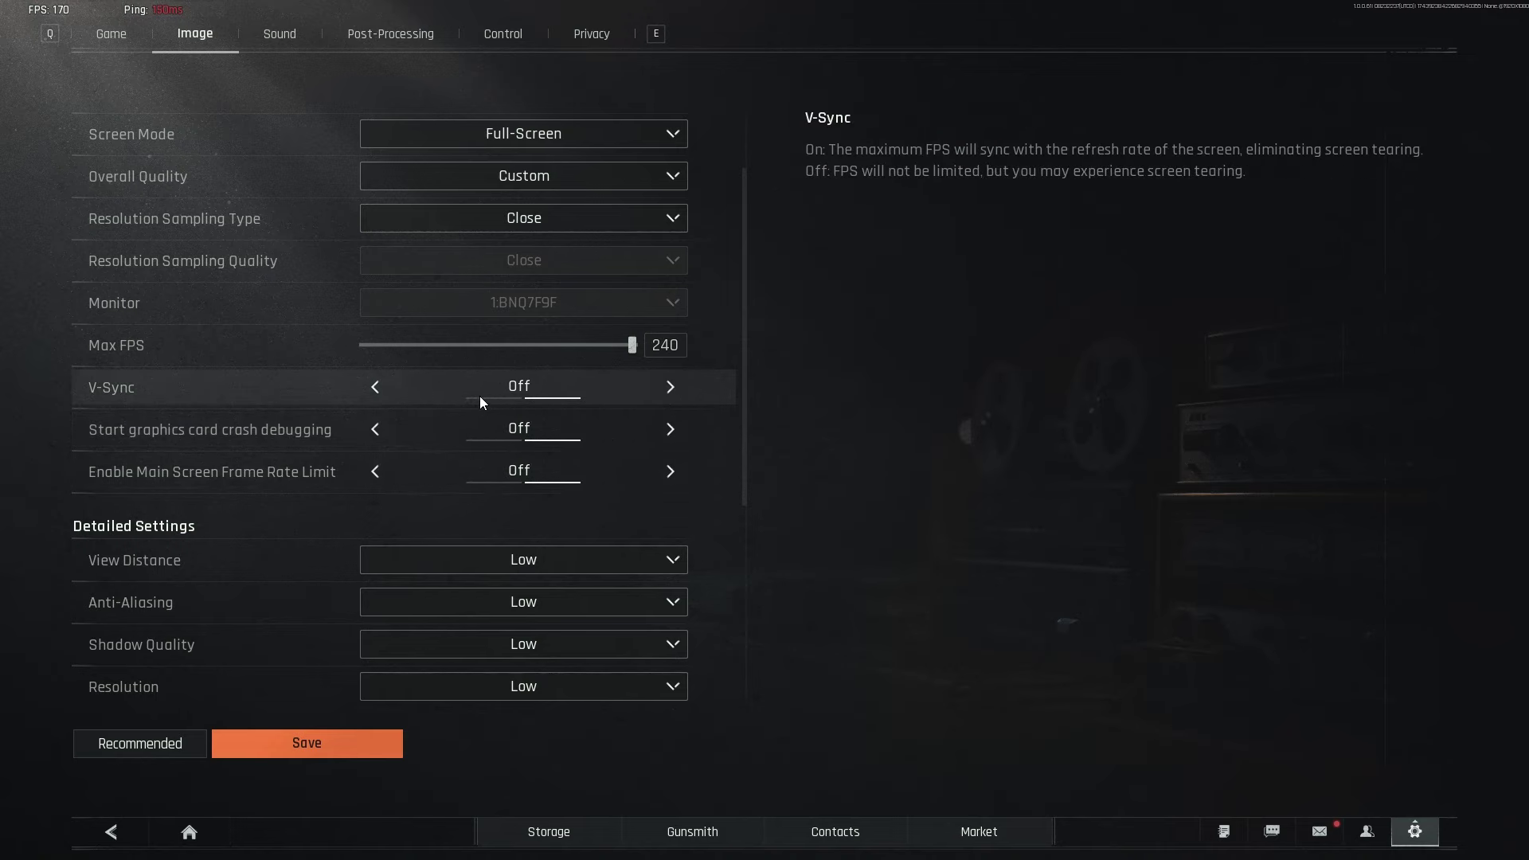
scroll(479, 395, down, 5)
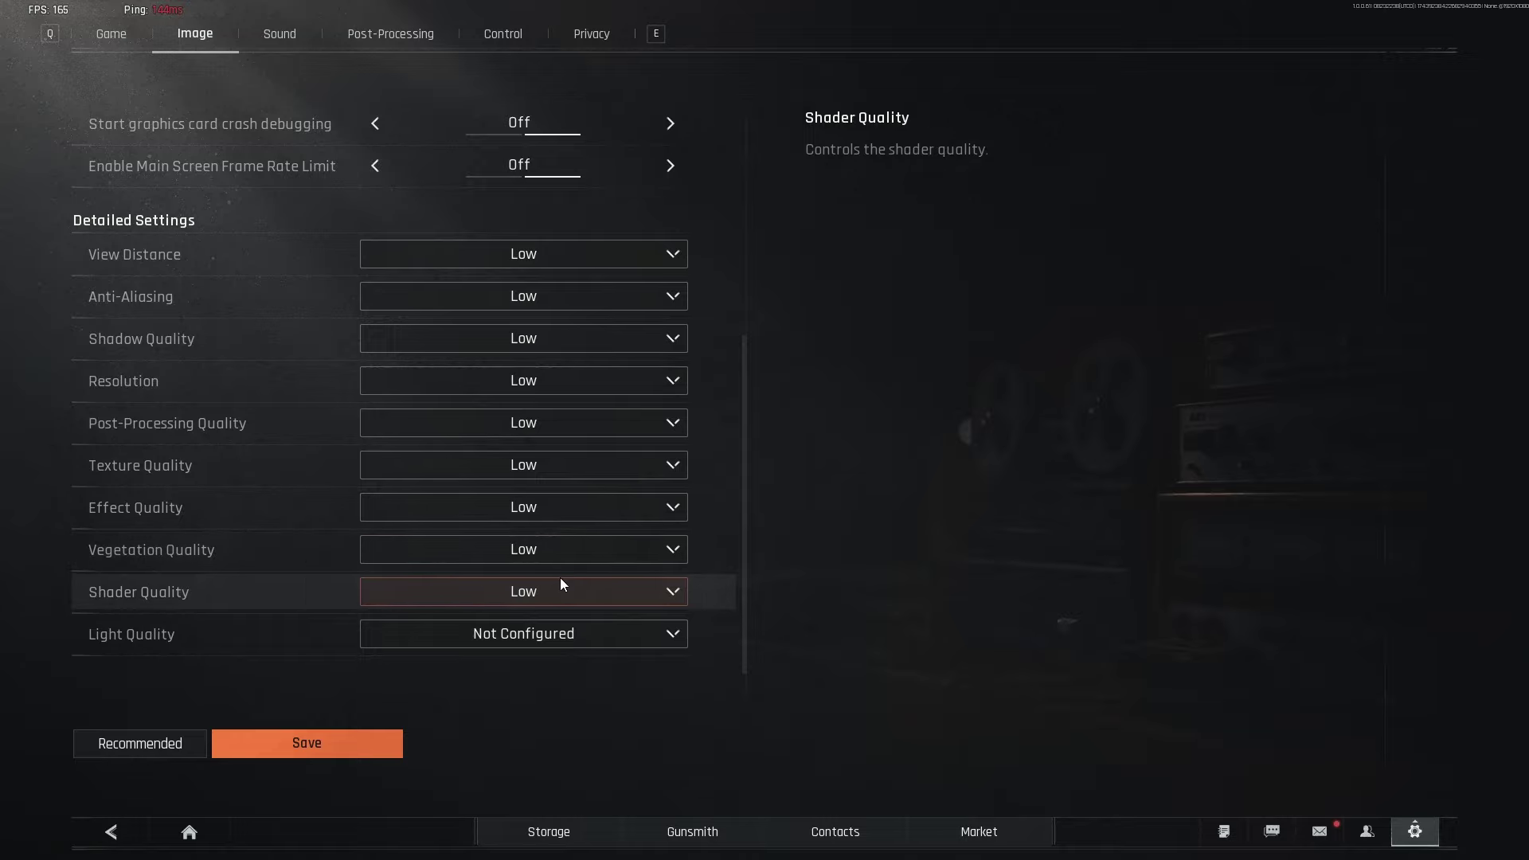
Check the Light Quality options without changing them, then go to the Sound tab
scroll(560, 576, down, 1)
click(480, 596)
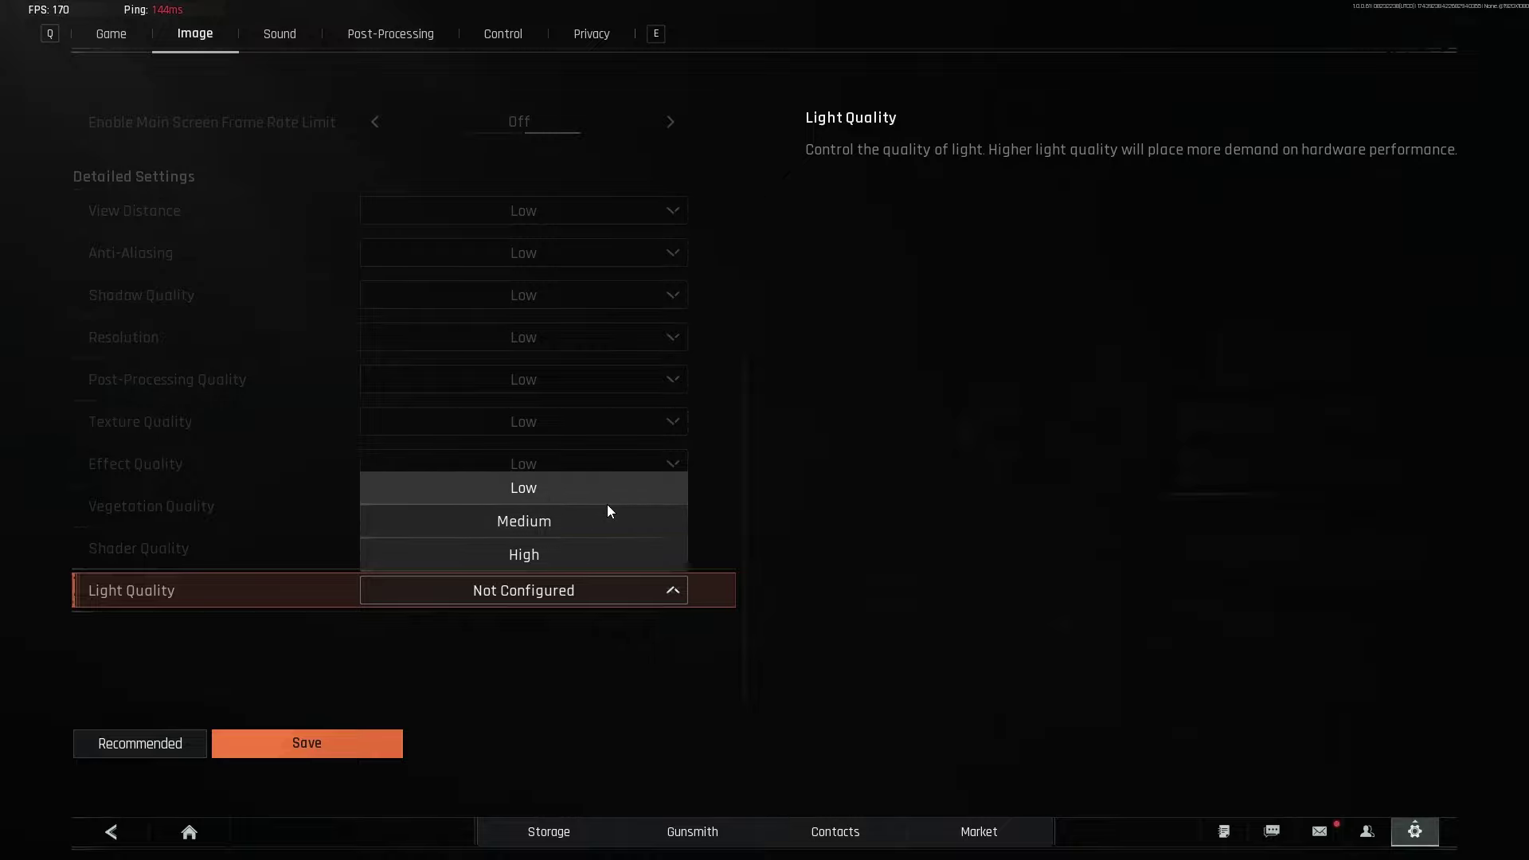
click(275, 35)
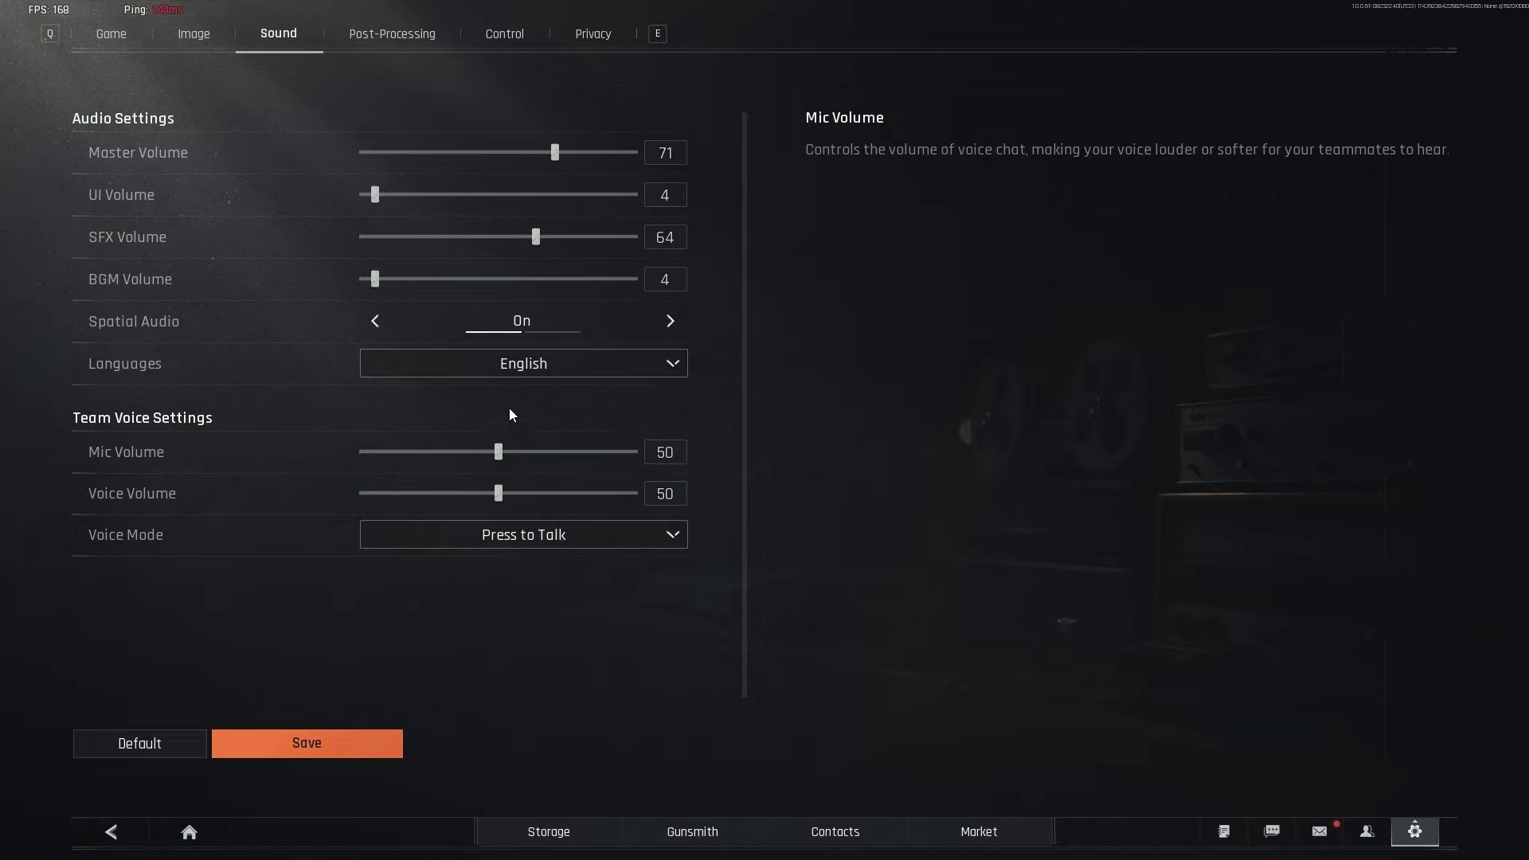
Switch from the Sound tab to the Post-Processing tab
key(e)
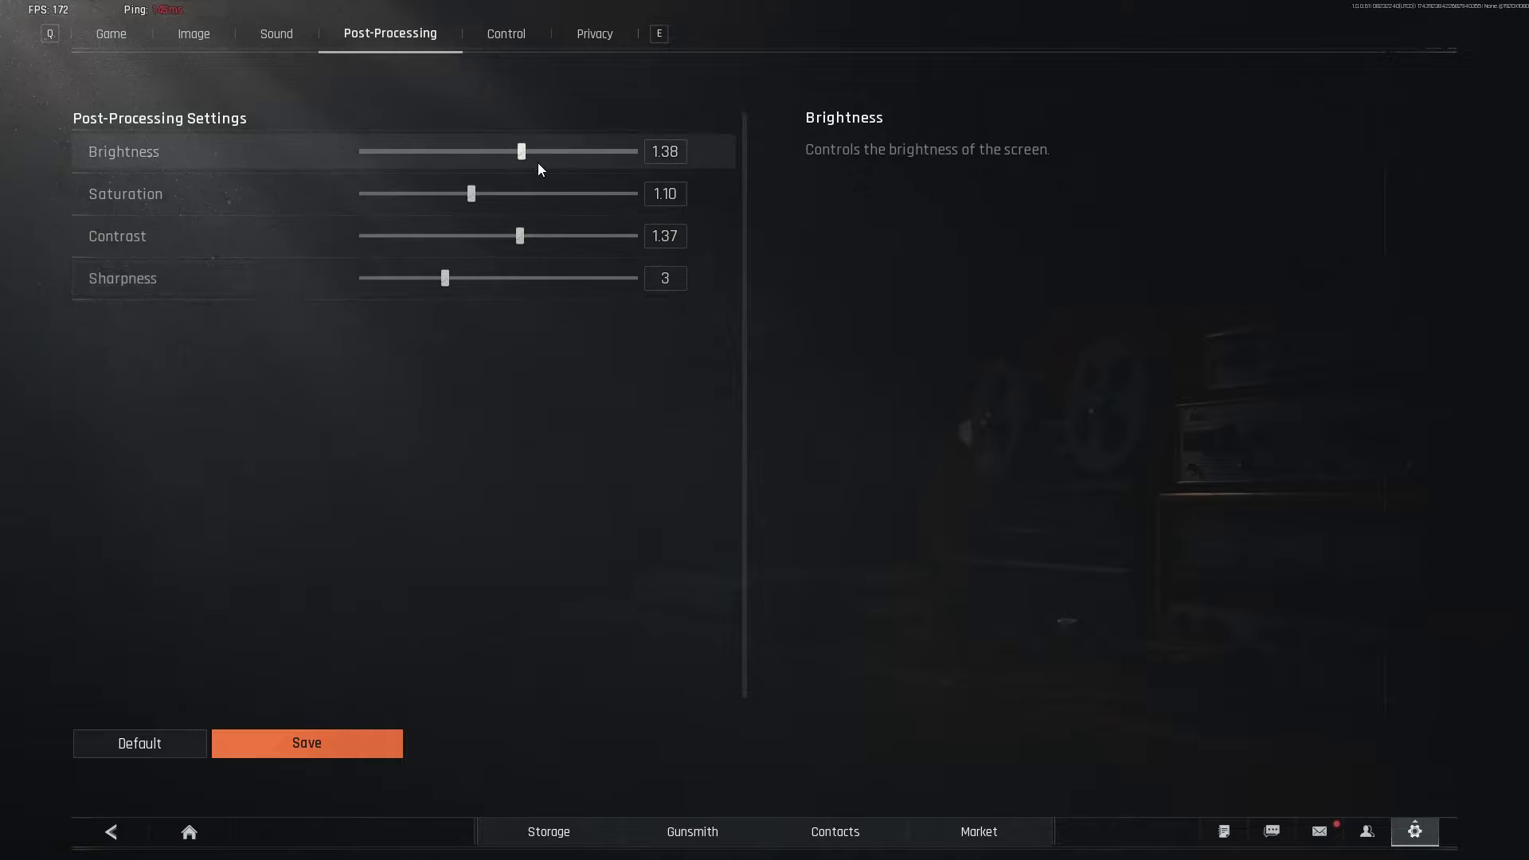
Raise Sharpness from 3 to 4, then move on to the Control tab
click(479, 278)
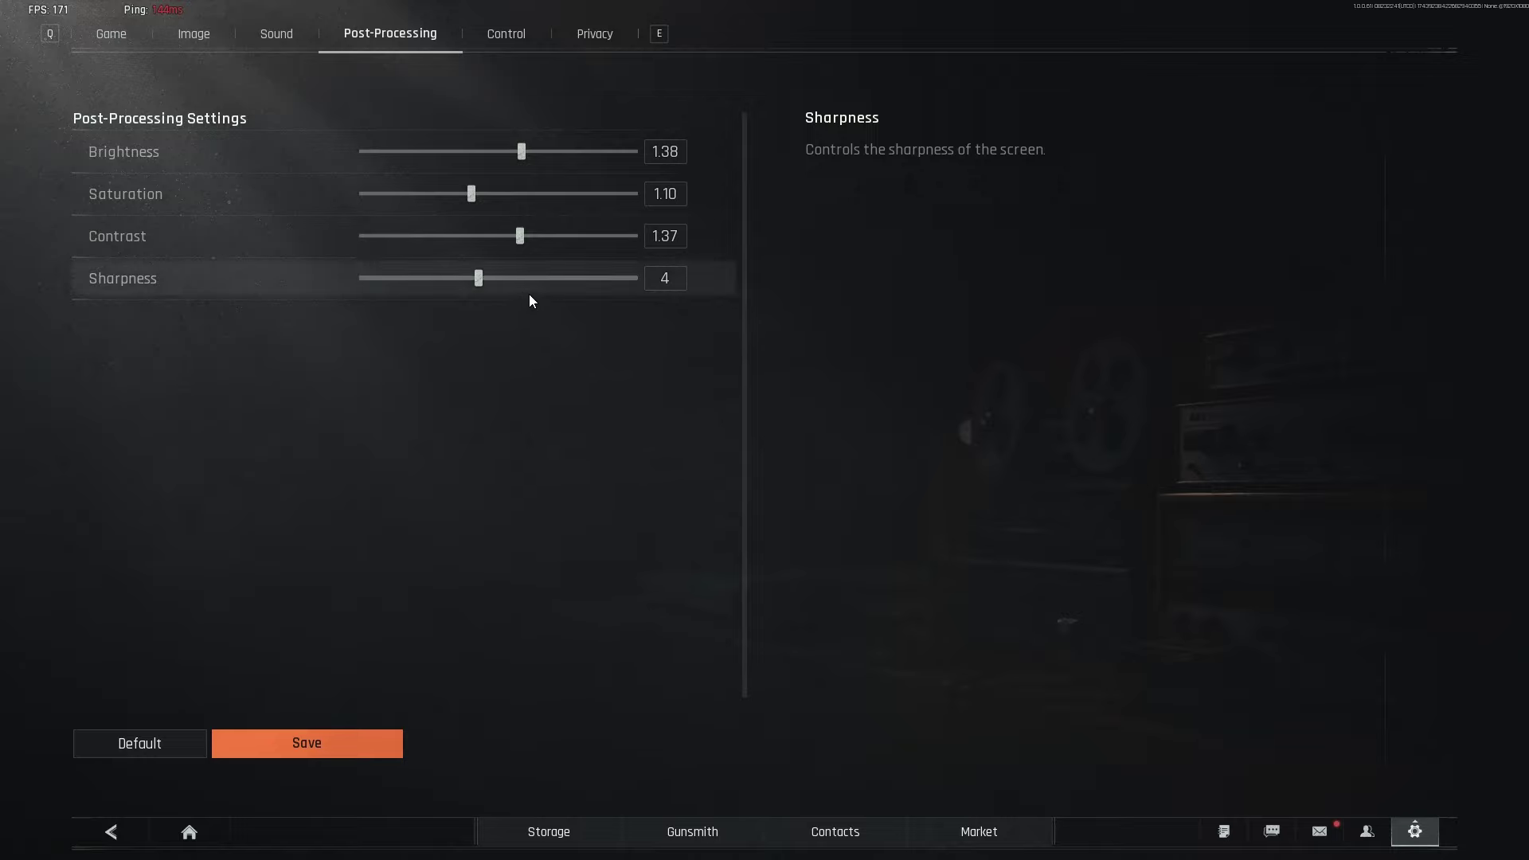
key(e)
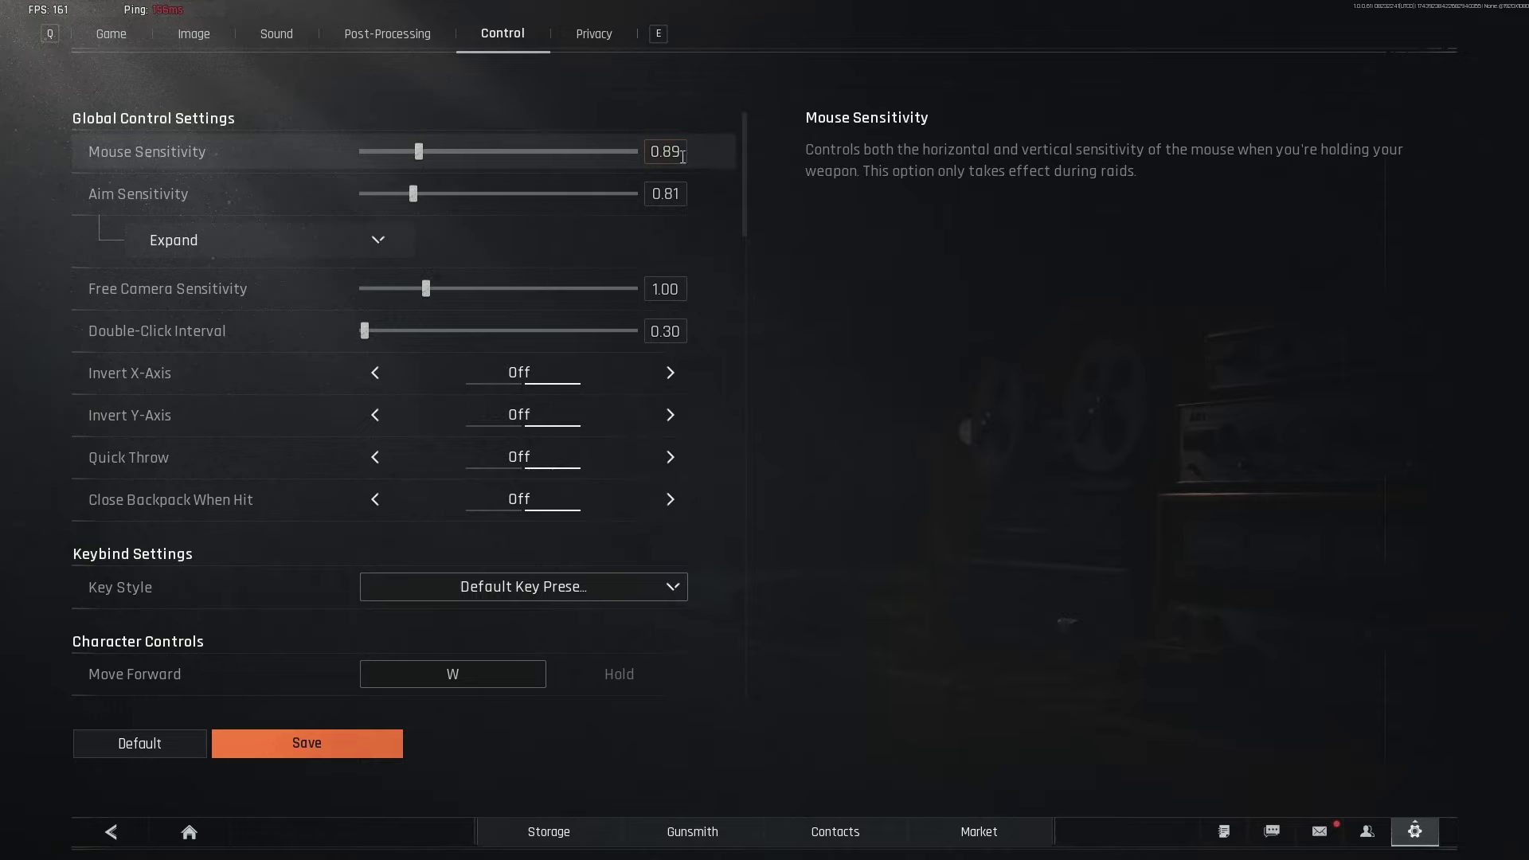
click(396, 245)
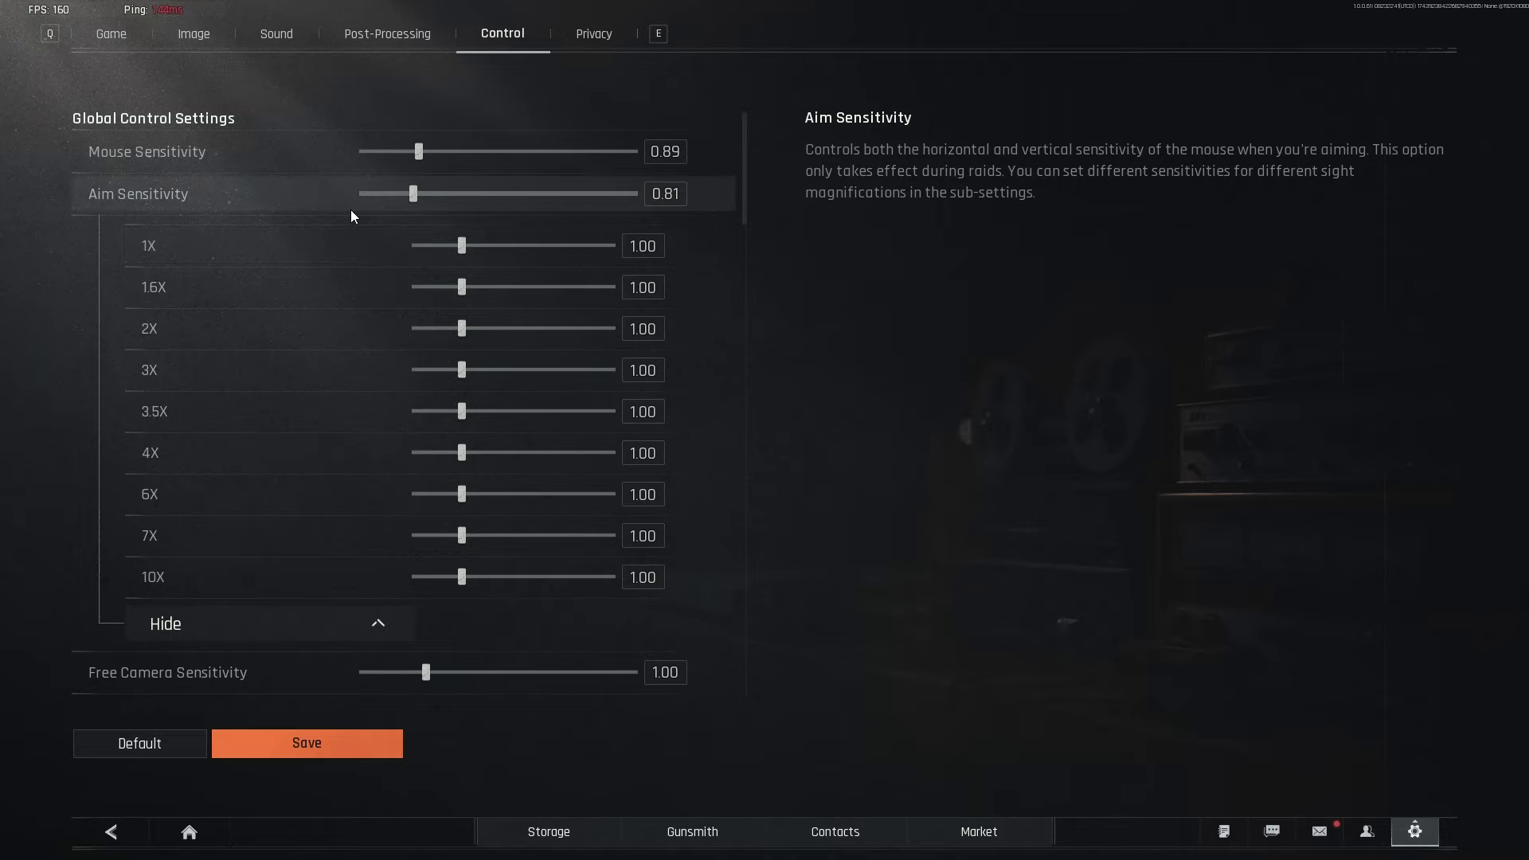
scroll(363, 244, down, 3)
scroll(379, 284, up, 3)
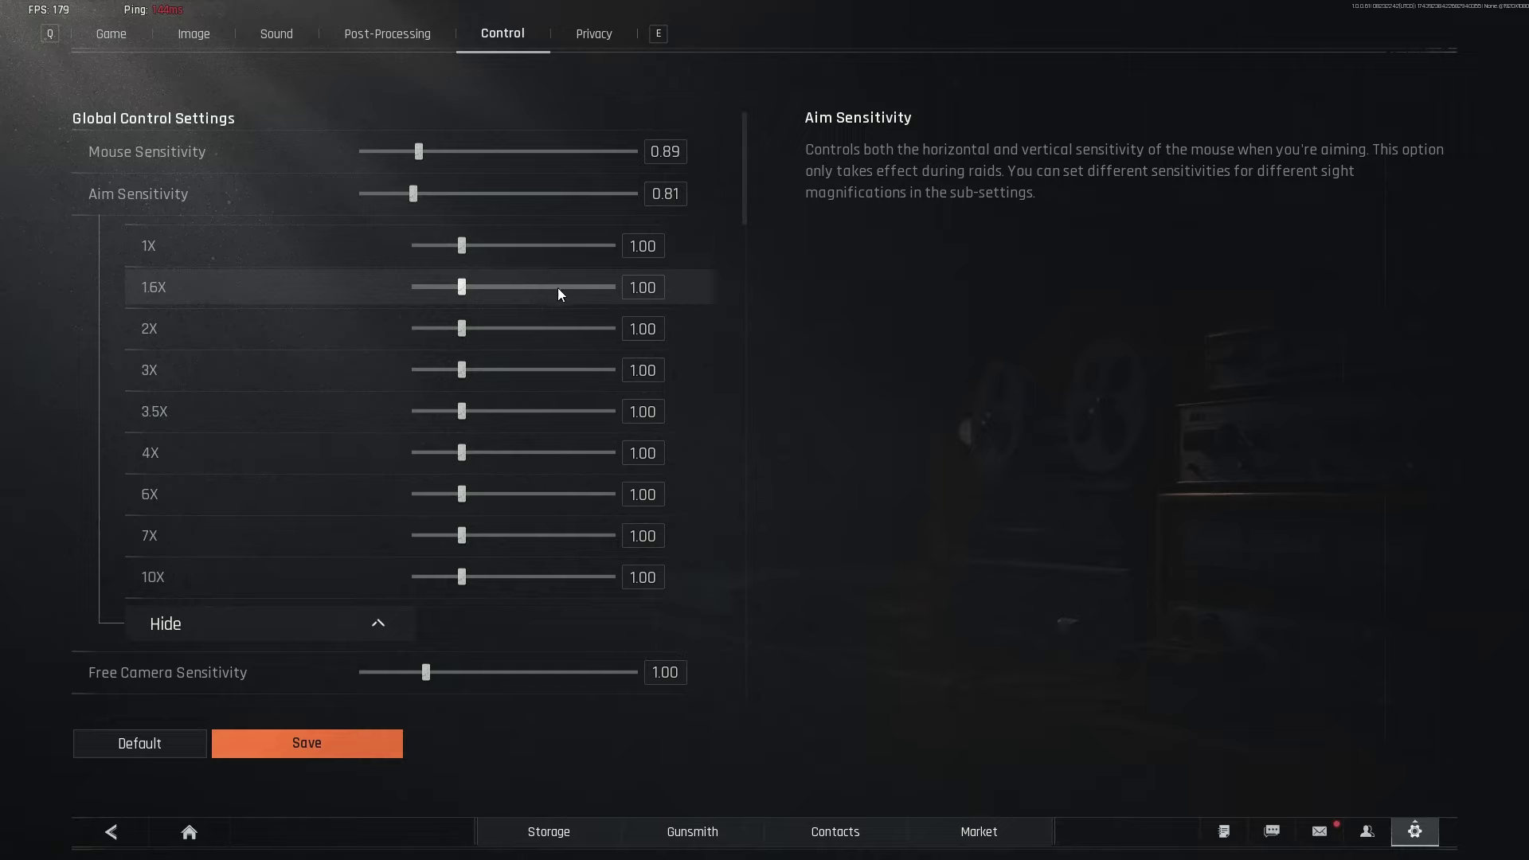
click(319, 623)
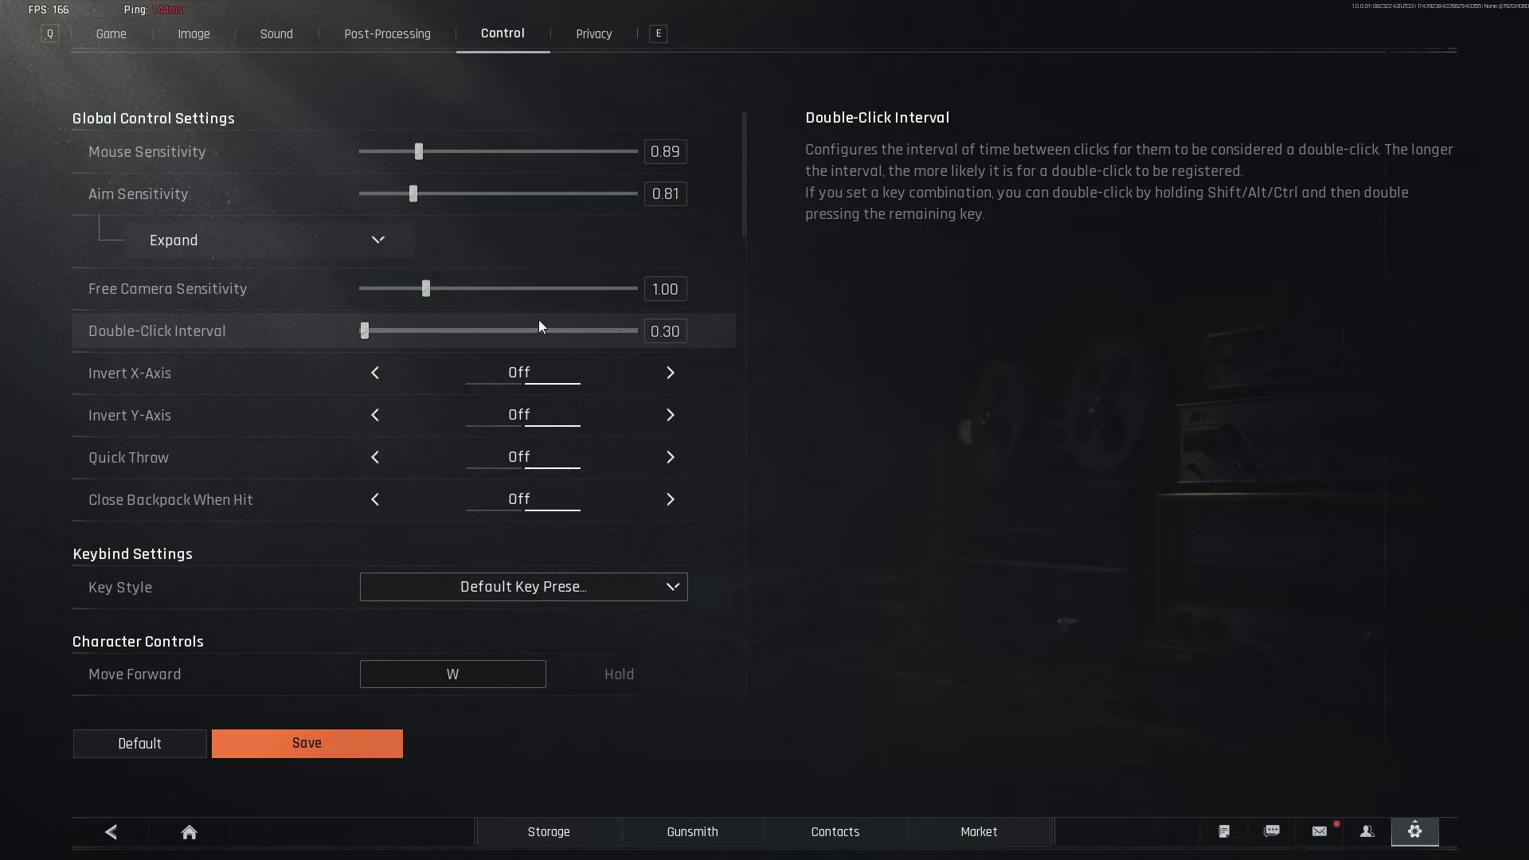
Review all the Control tab key bindings, then return to Post-Processing
scroll(538, 318, down, 3)
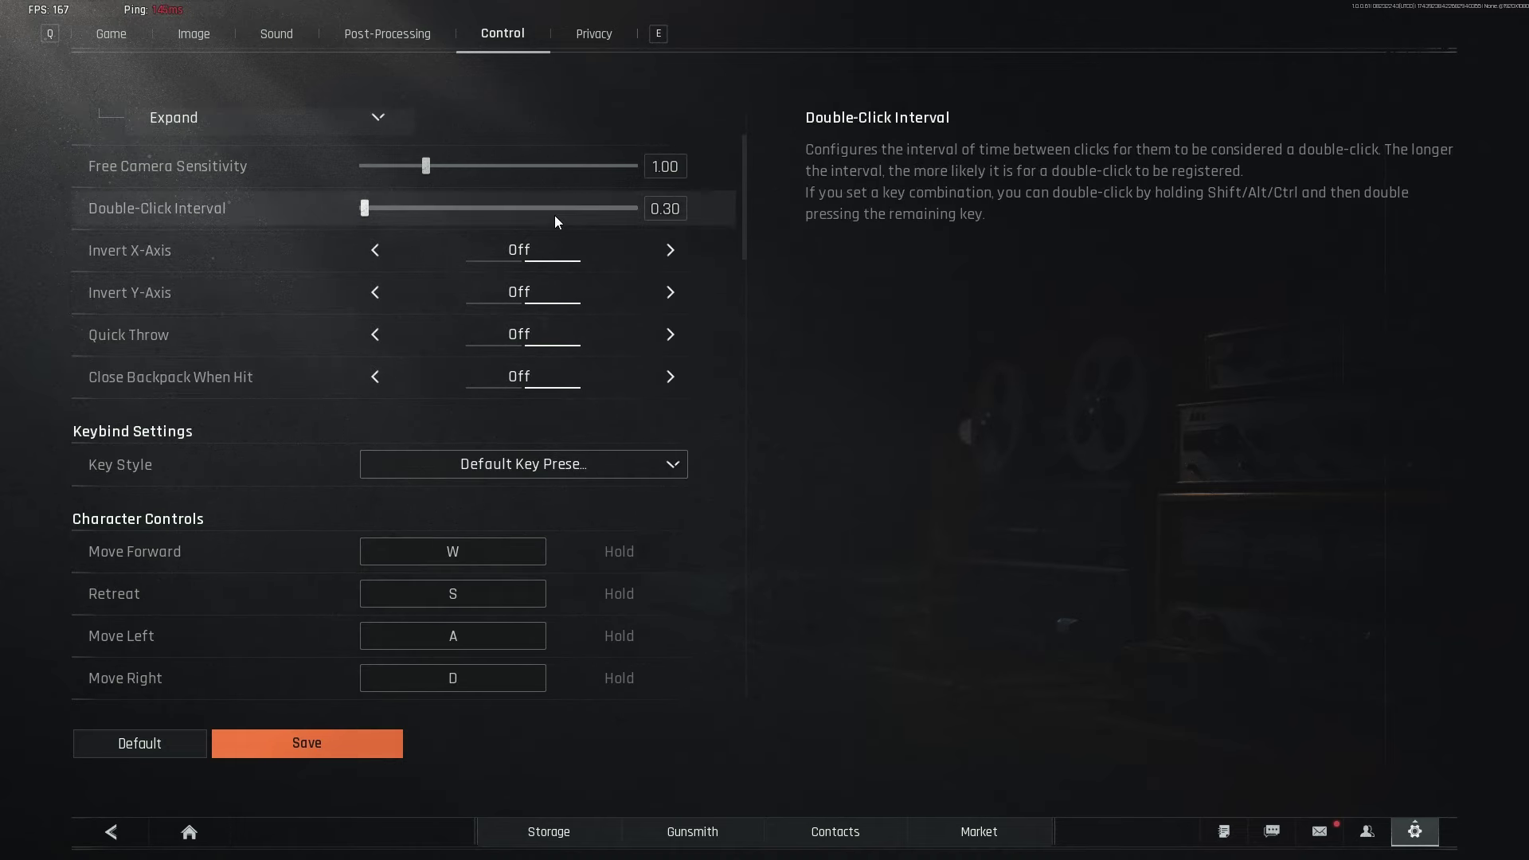
scroll(568, 390, down, 3)
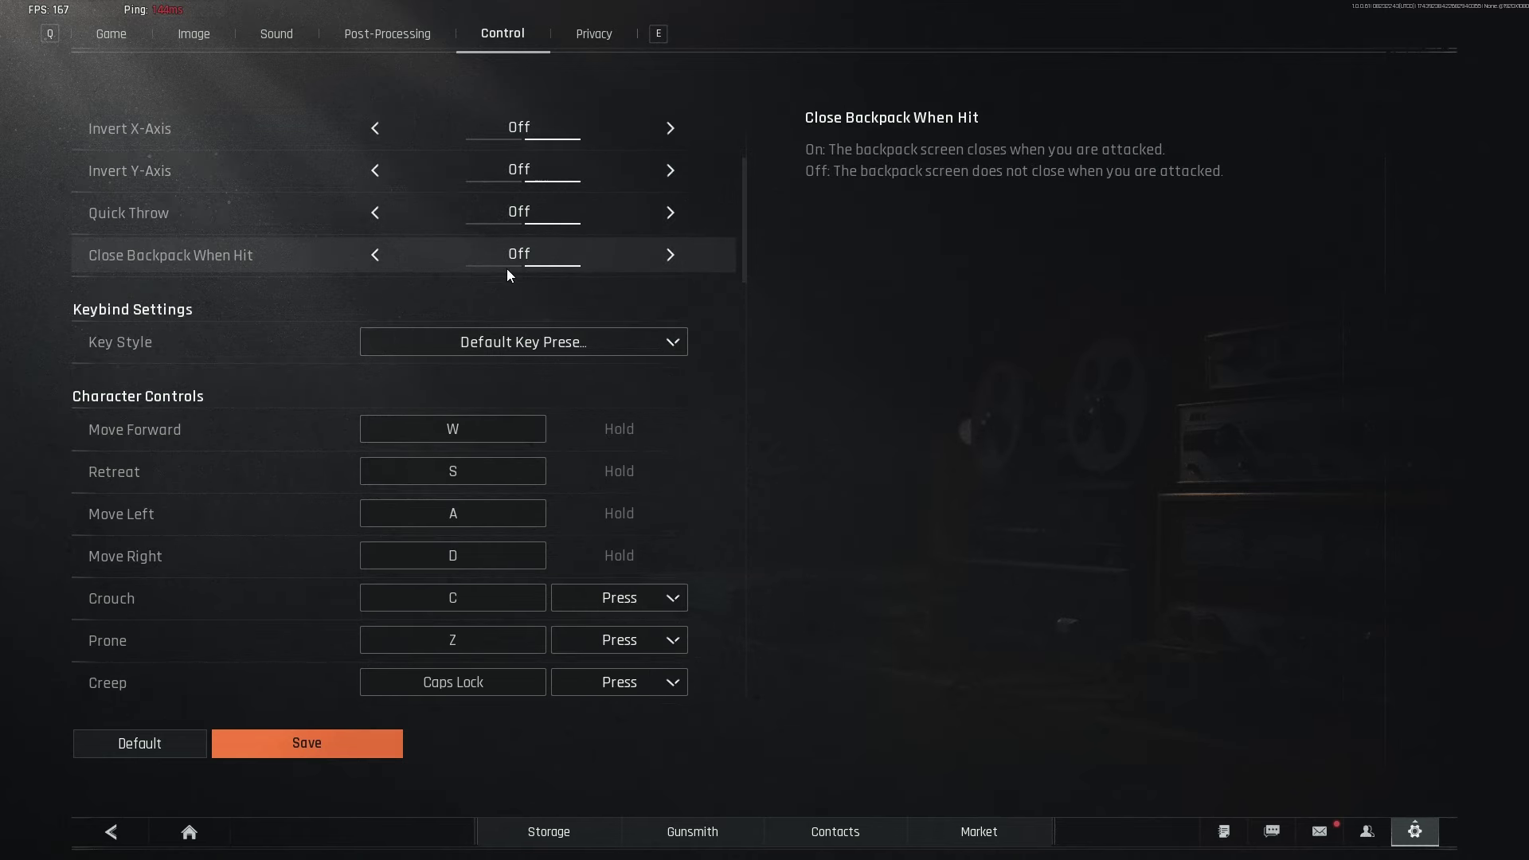
scroll(541, 265, down, 5)
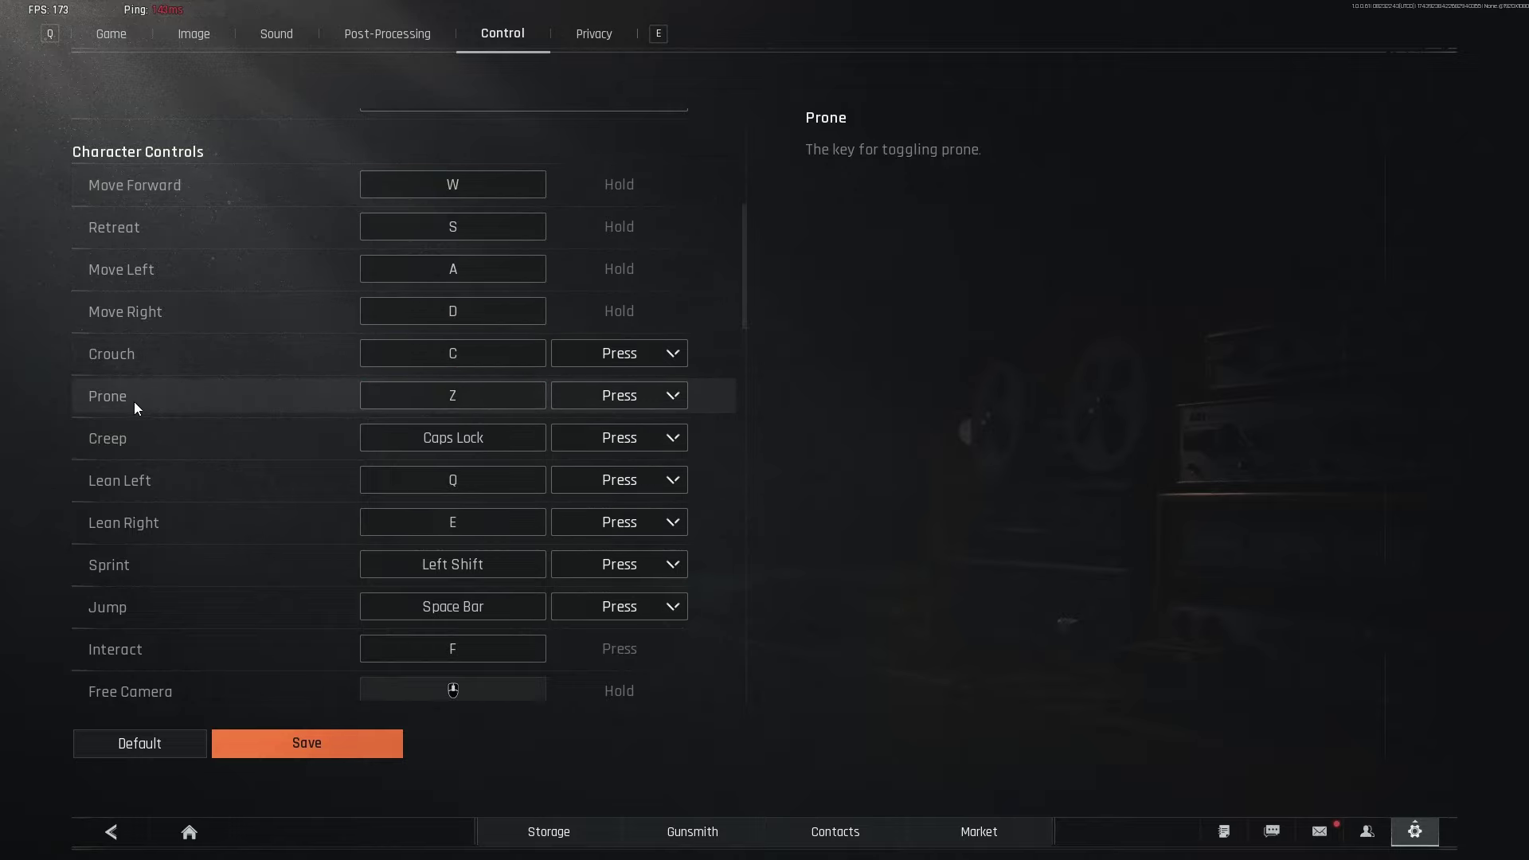
scroll(374, 426, down, 3)
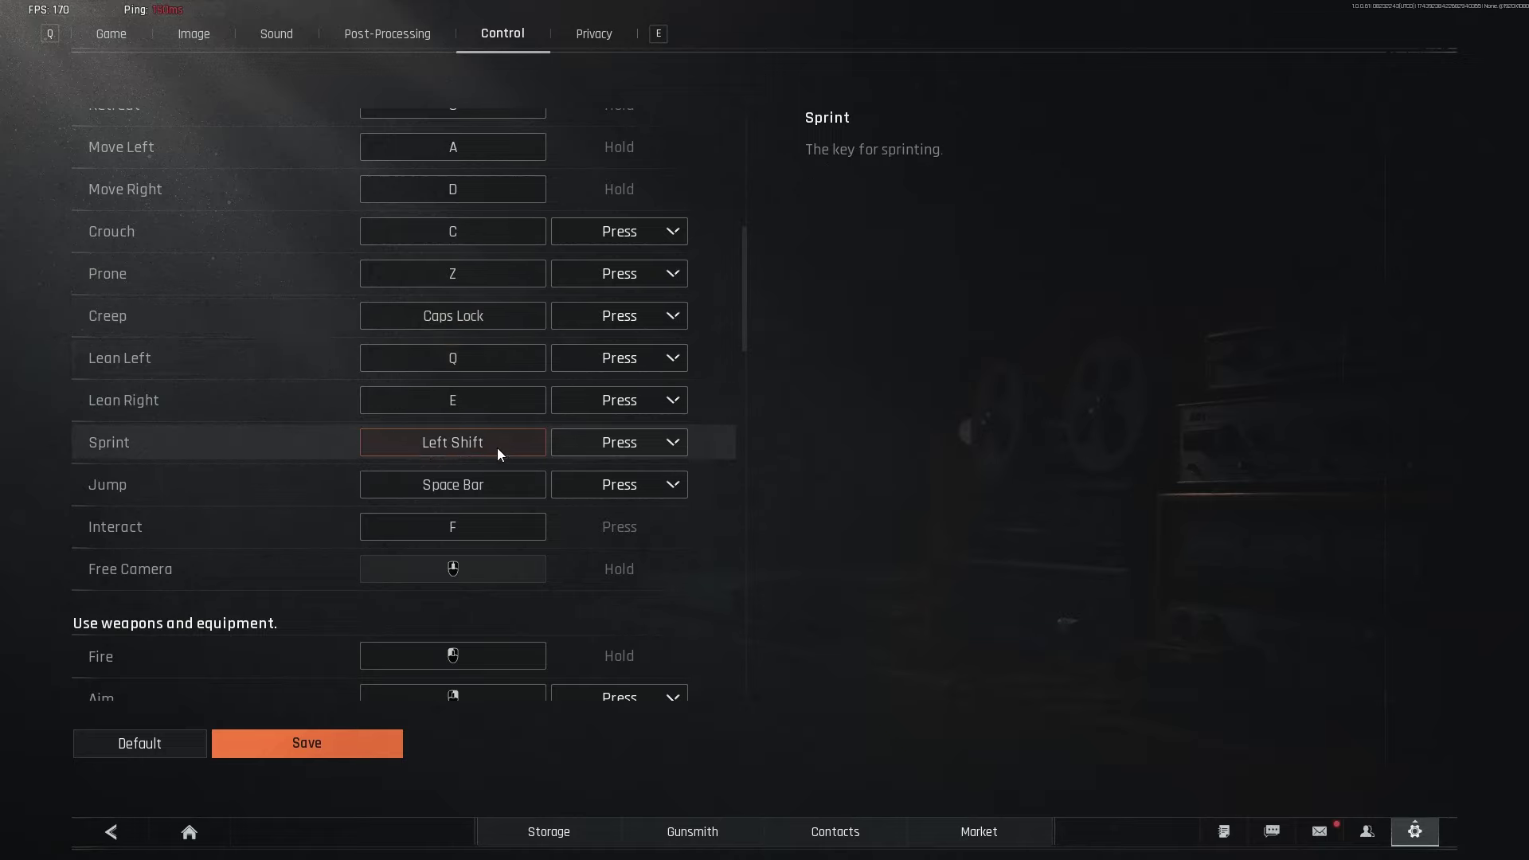
scroll(499, 447, down, 1)
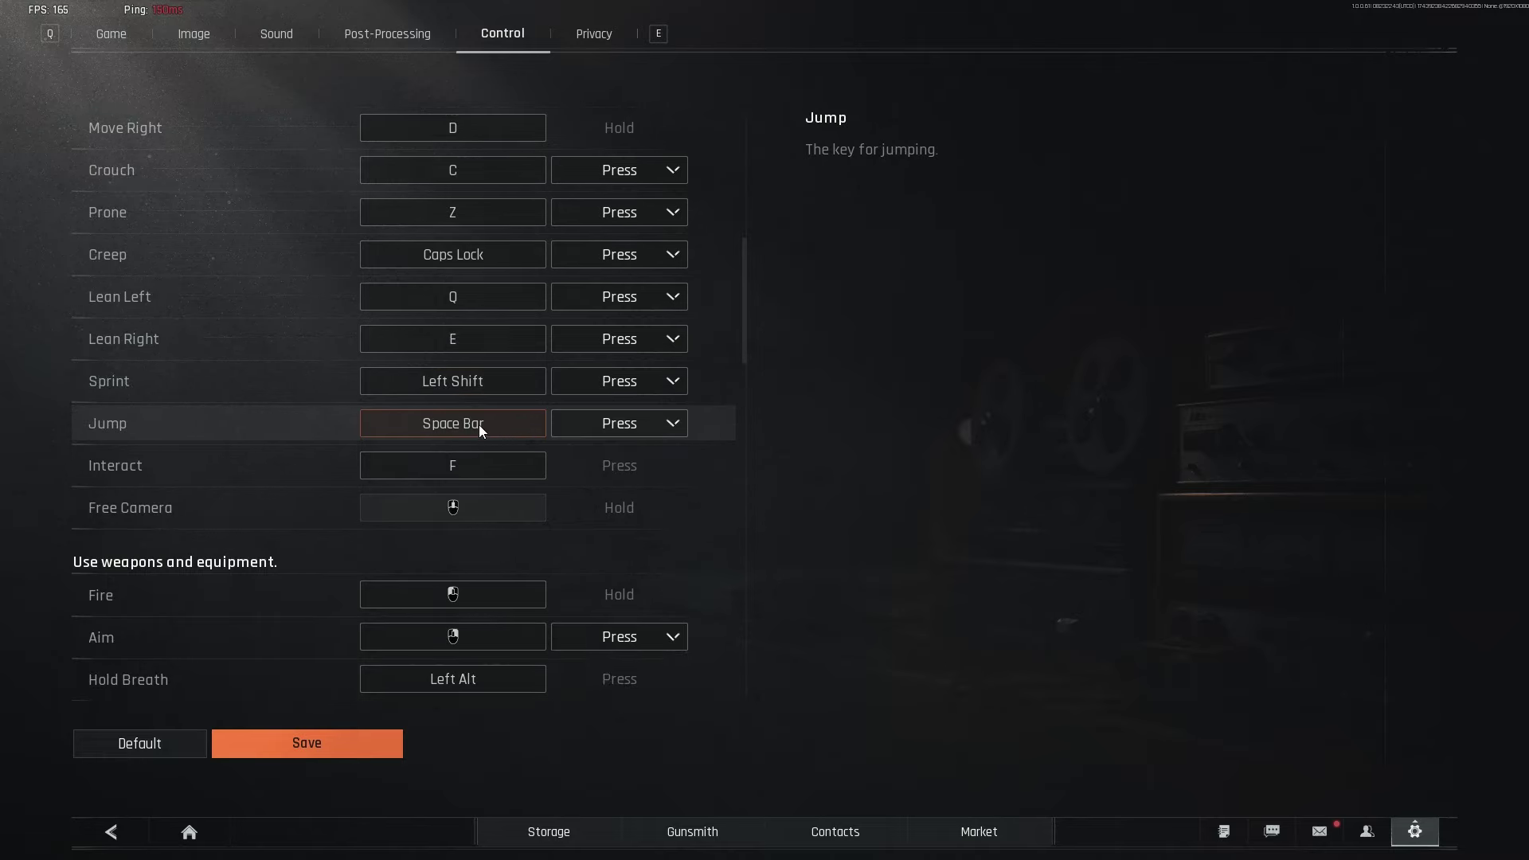
scroll(481, 406, down, 1)
scroll(482, 404, down, 1)
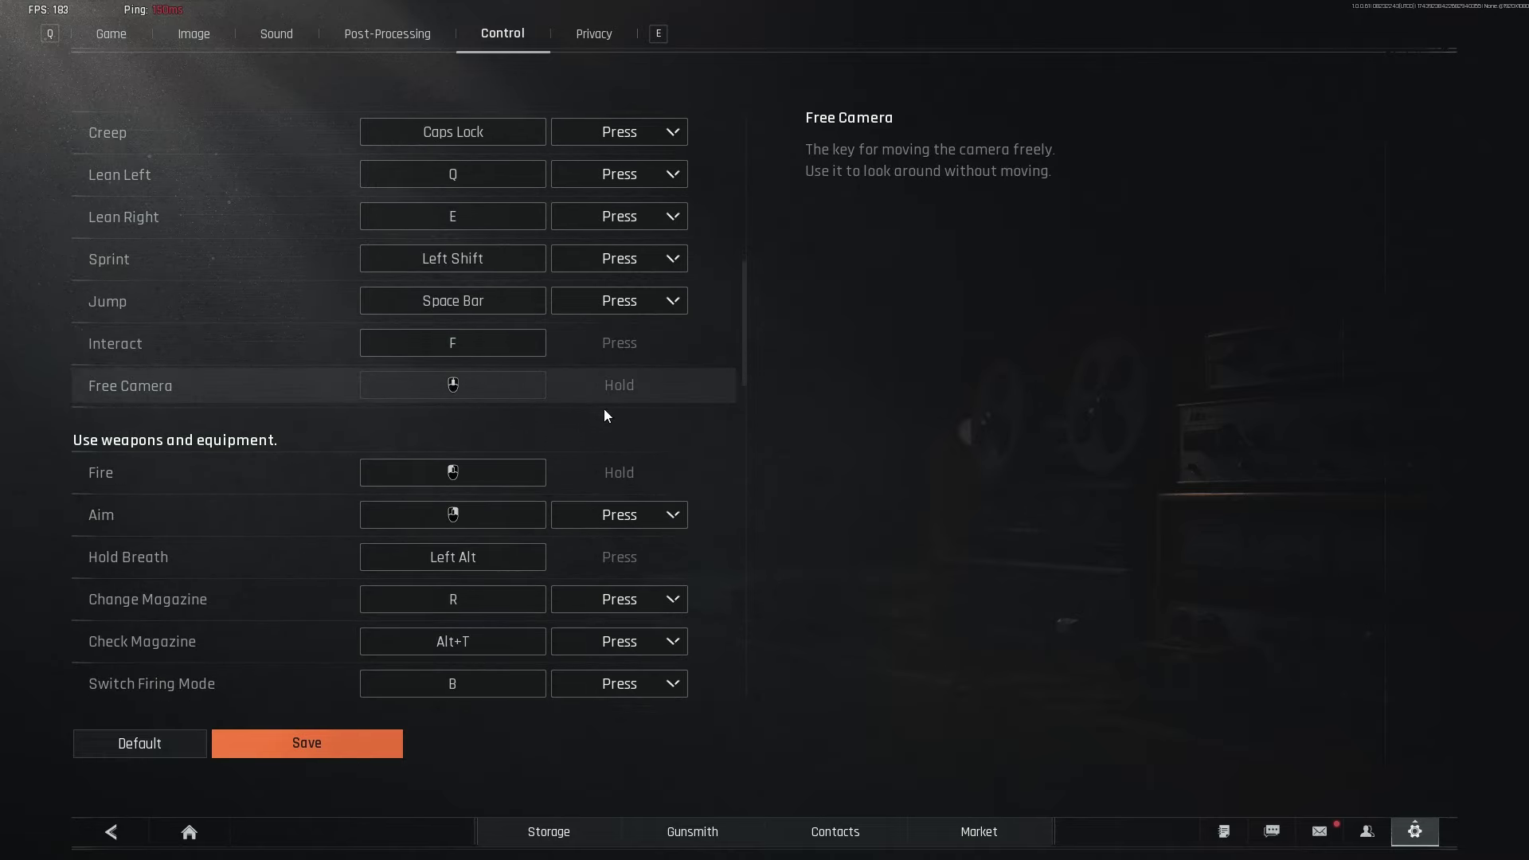
scroll(579, 402, down, 1)
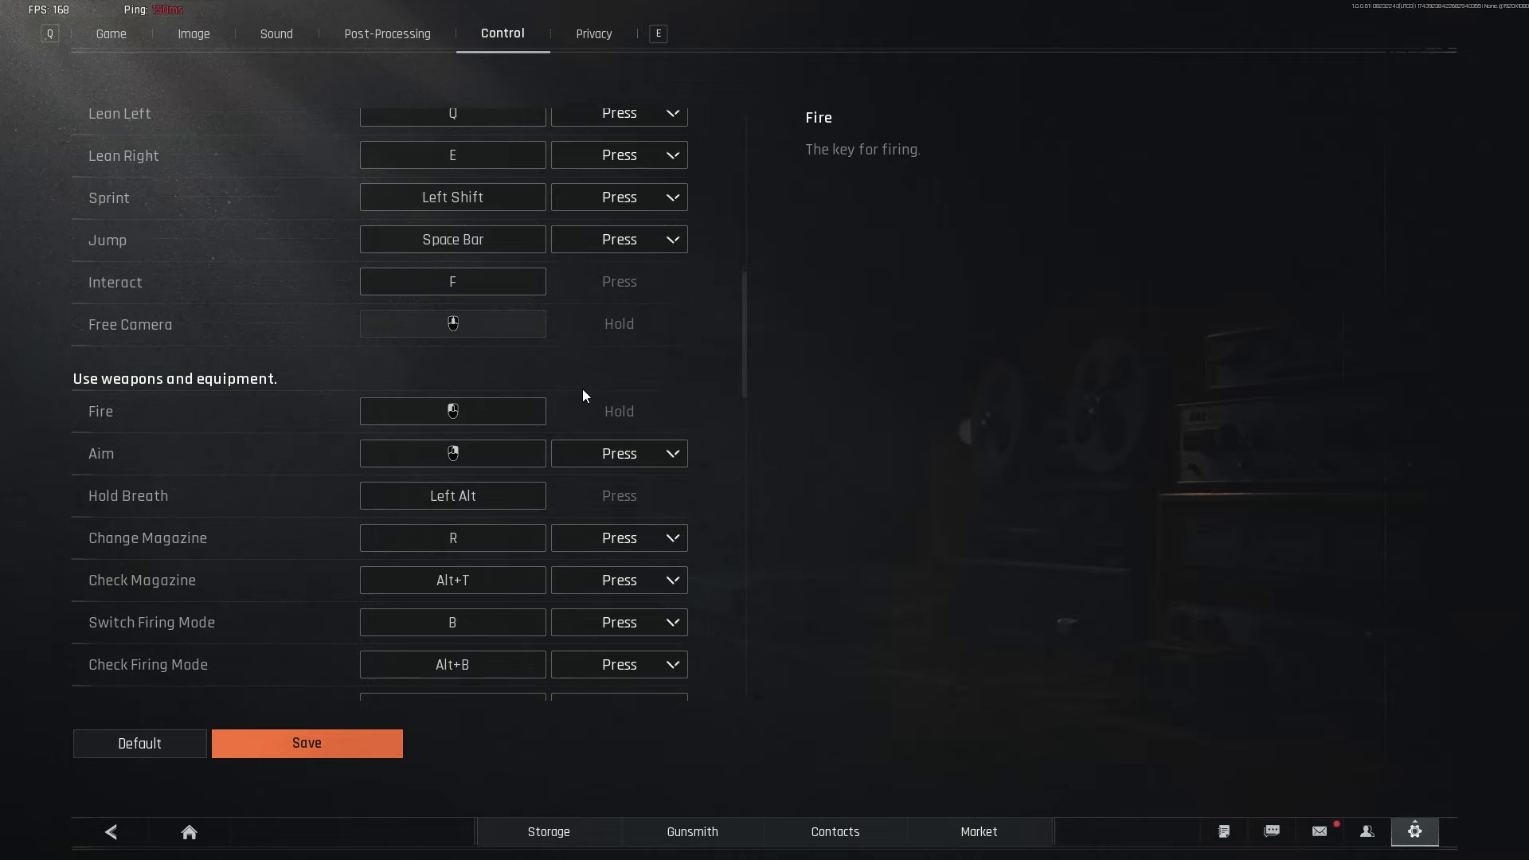
scroll(478, 462, down, 1)
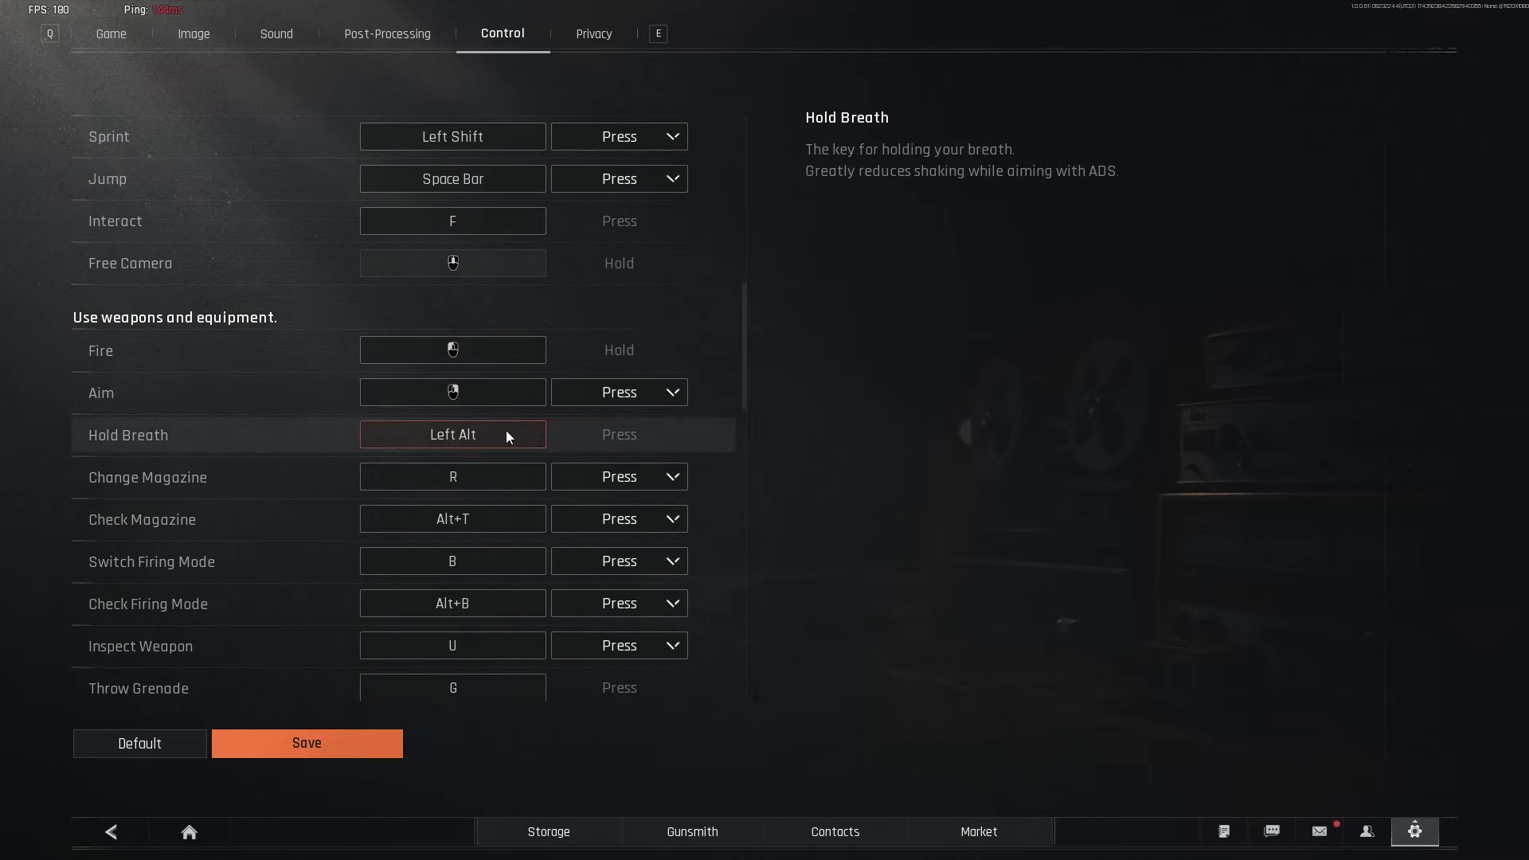
scroll(521, 455, down, 1)
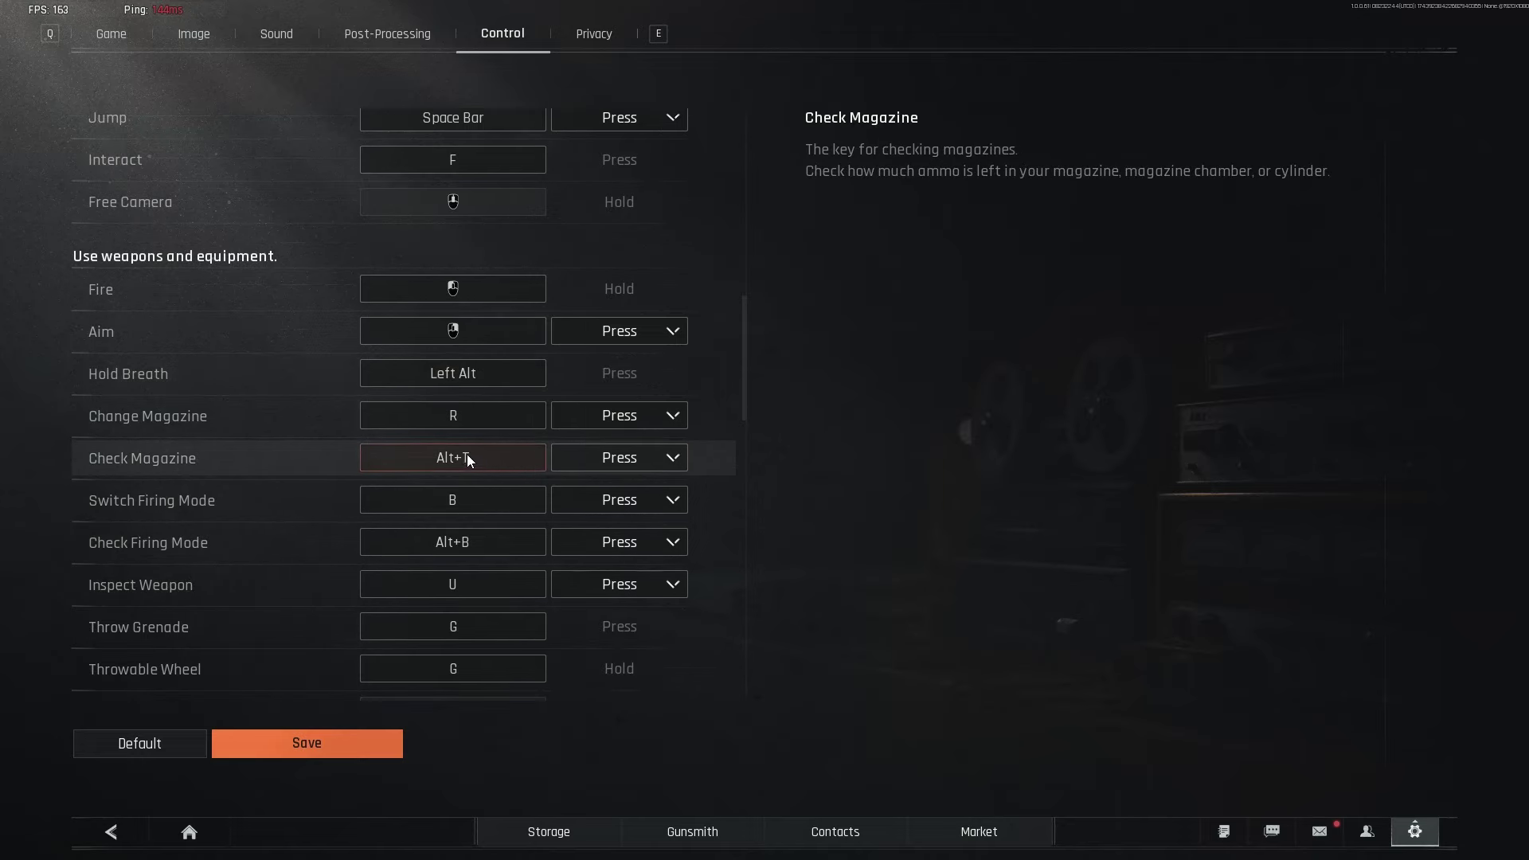
scroll(510, 452, down, 1)
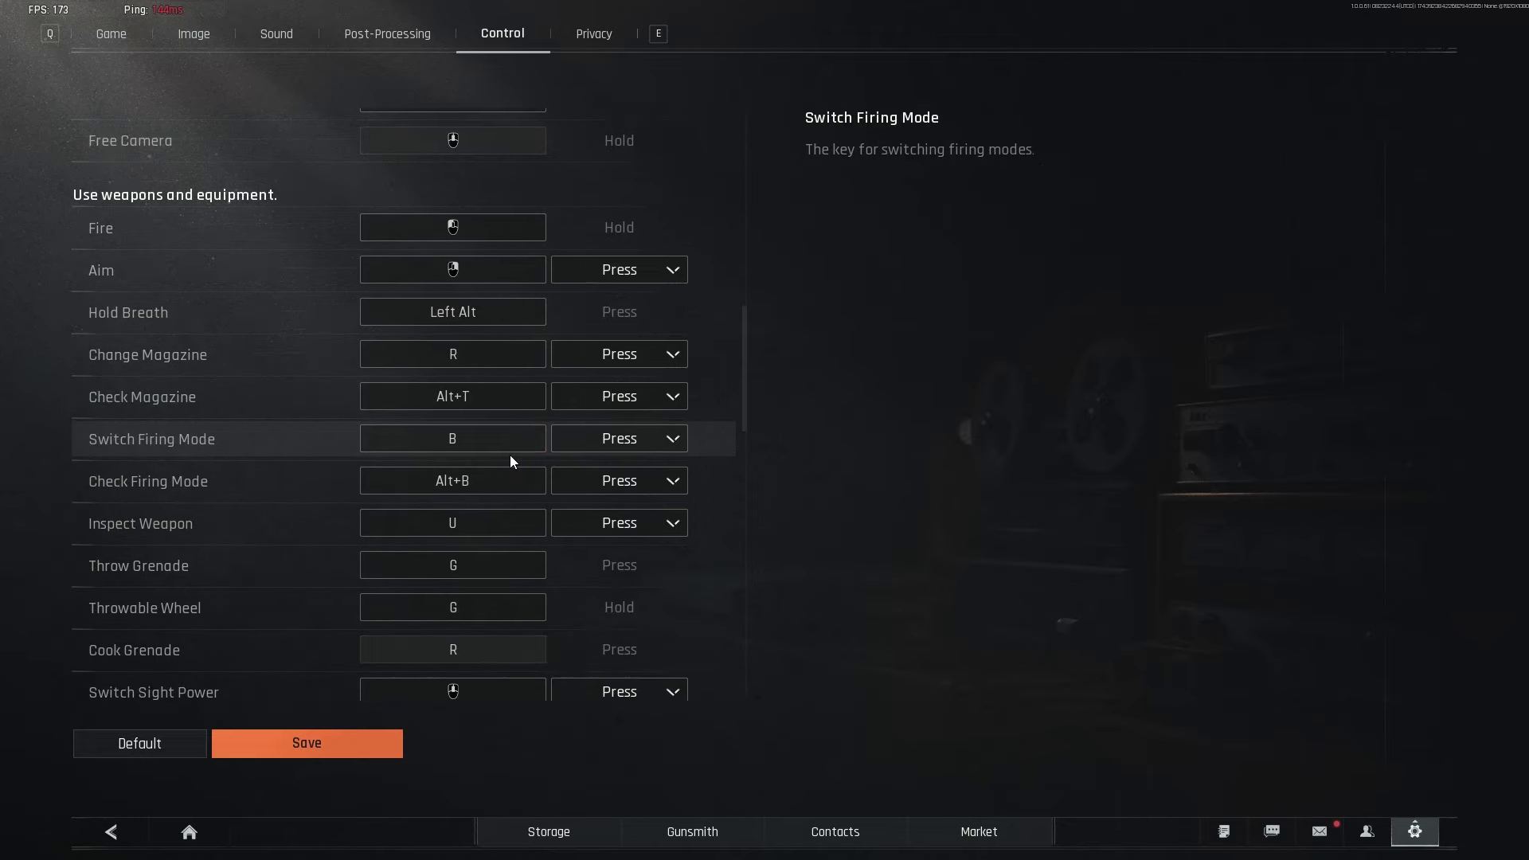
scroll(494, 443, down, 1)
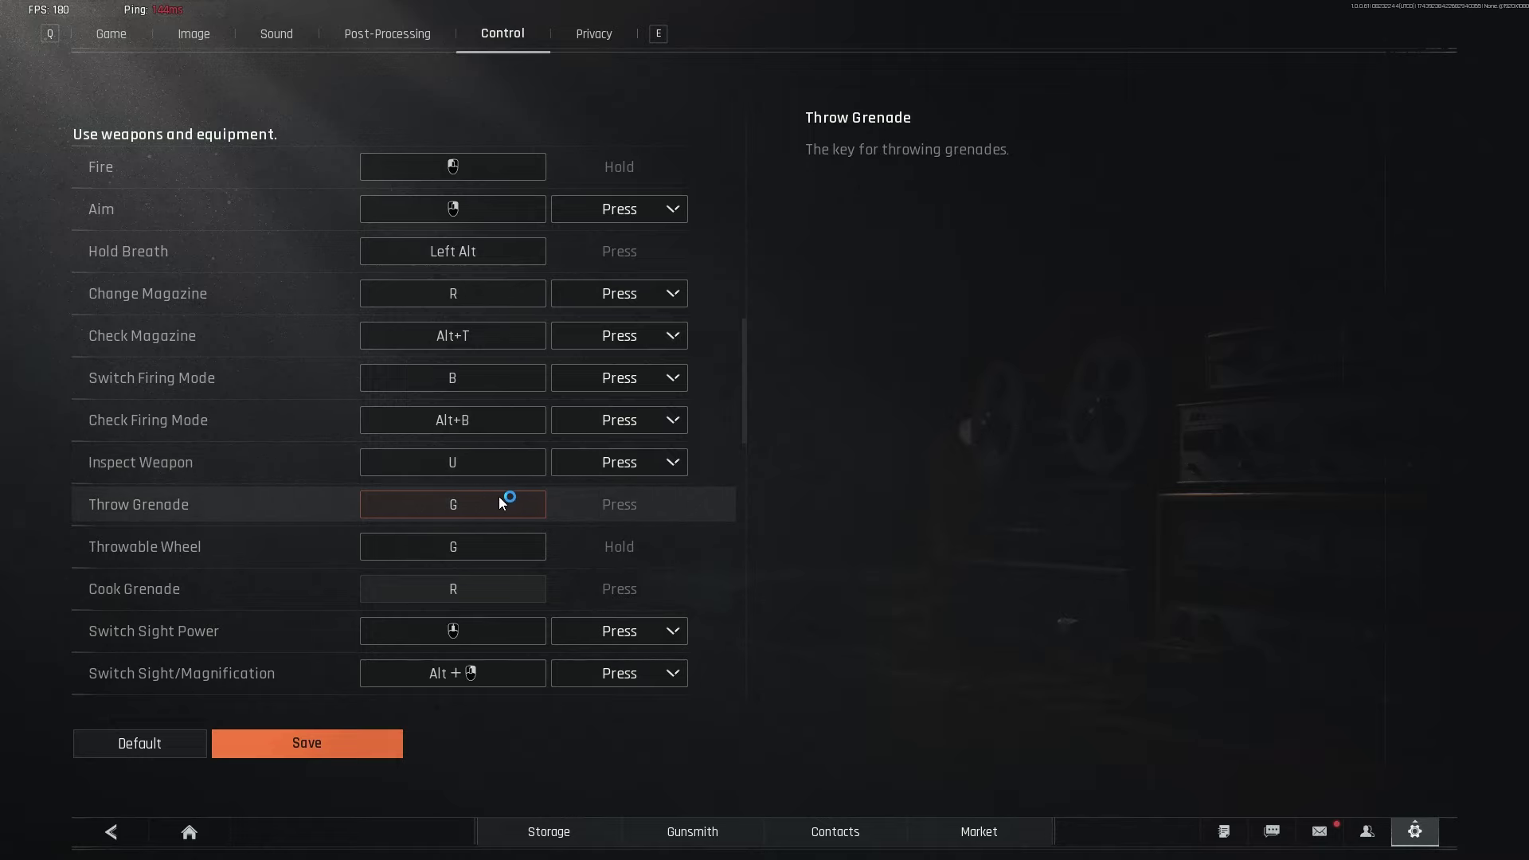
scroll(525, 504, down, 4)
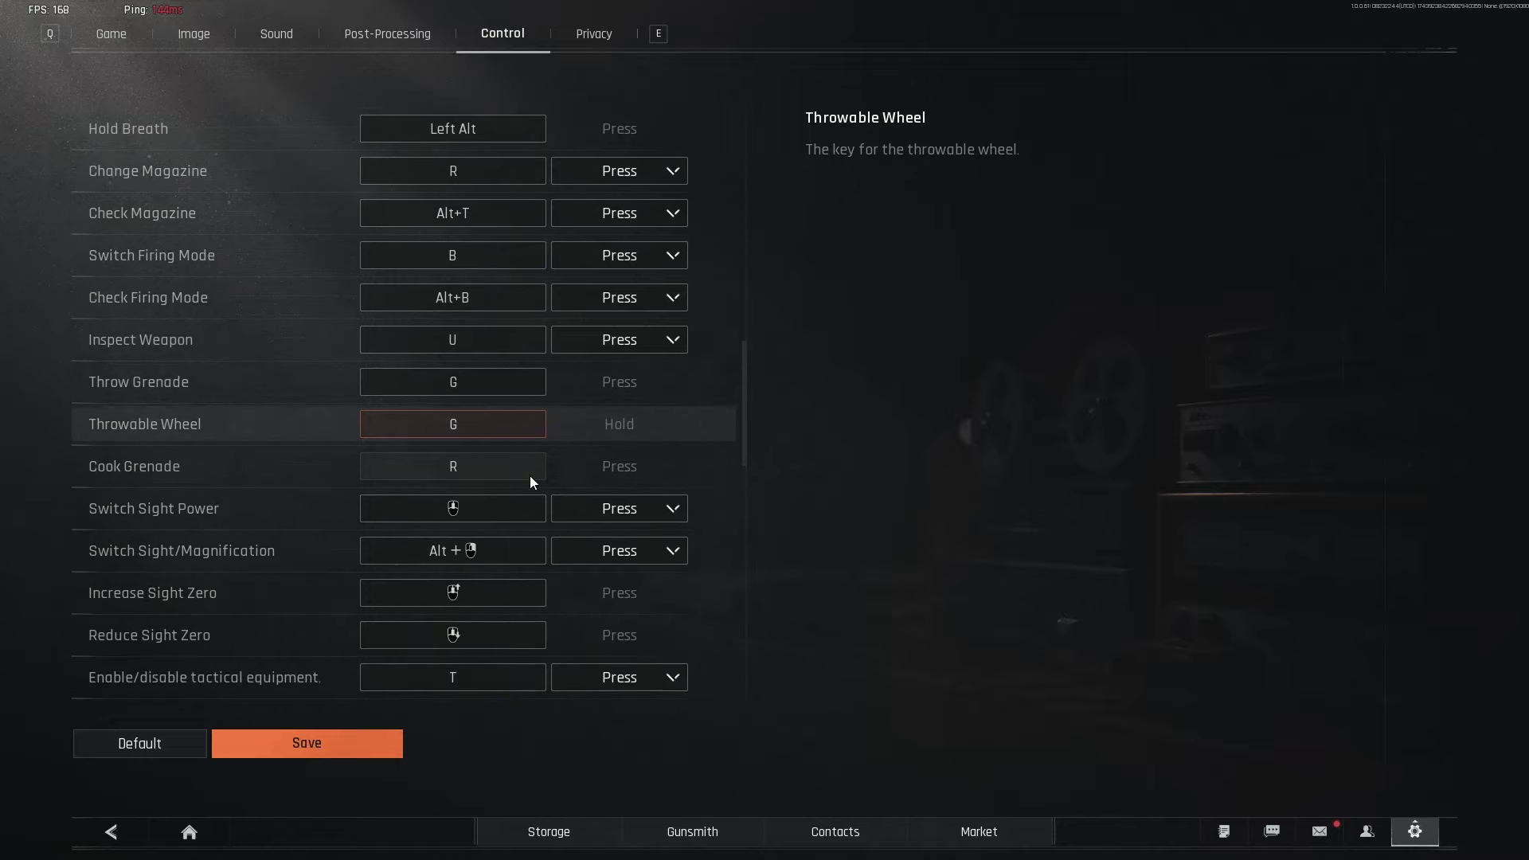
scroll(542, 461, down, 14)
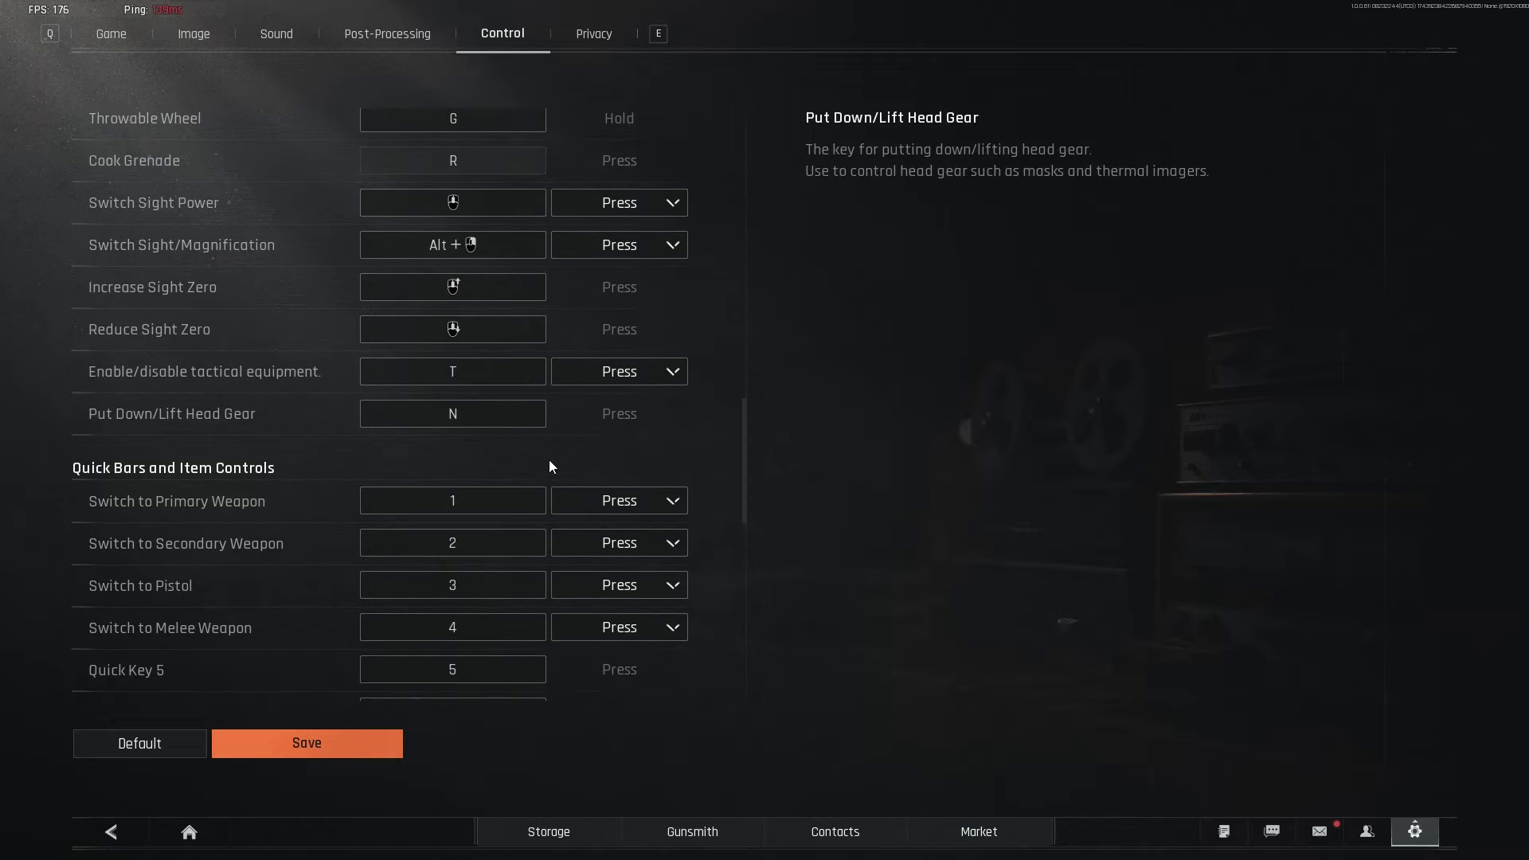
scroll(550, 481, down, 4)
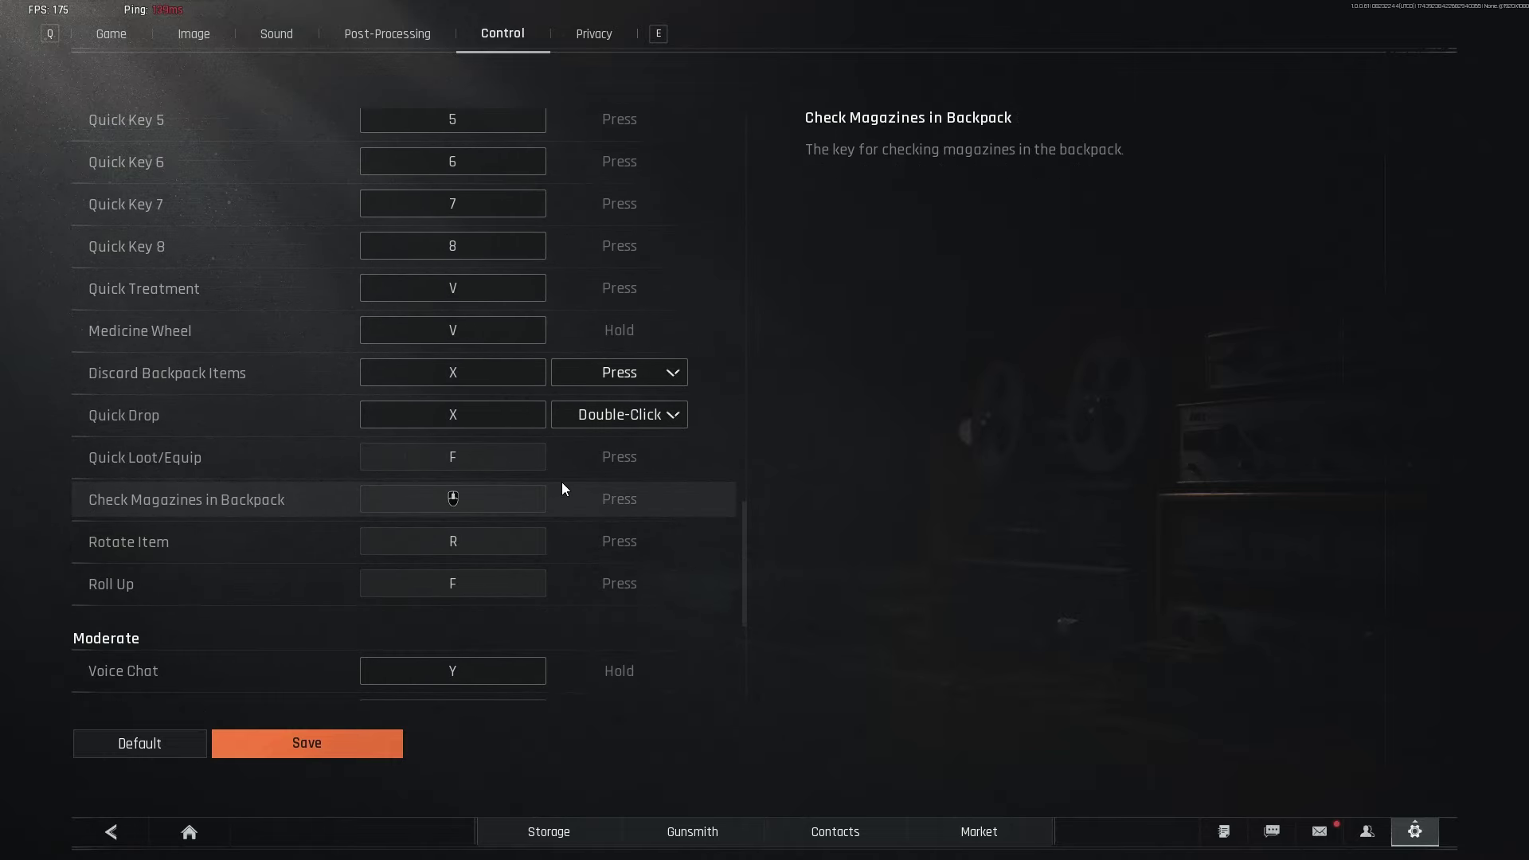
scroll(562, 481, down, 9)
key(q)
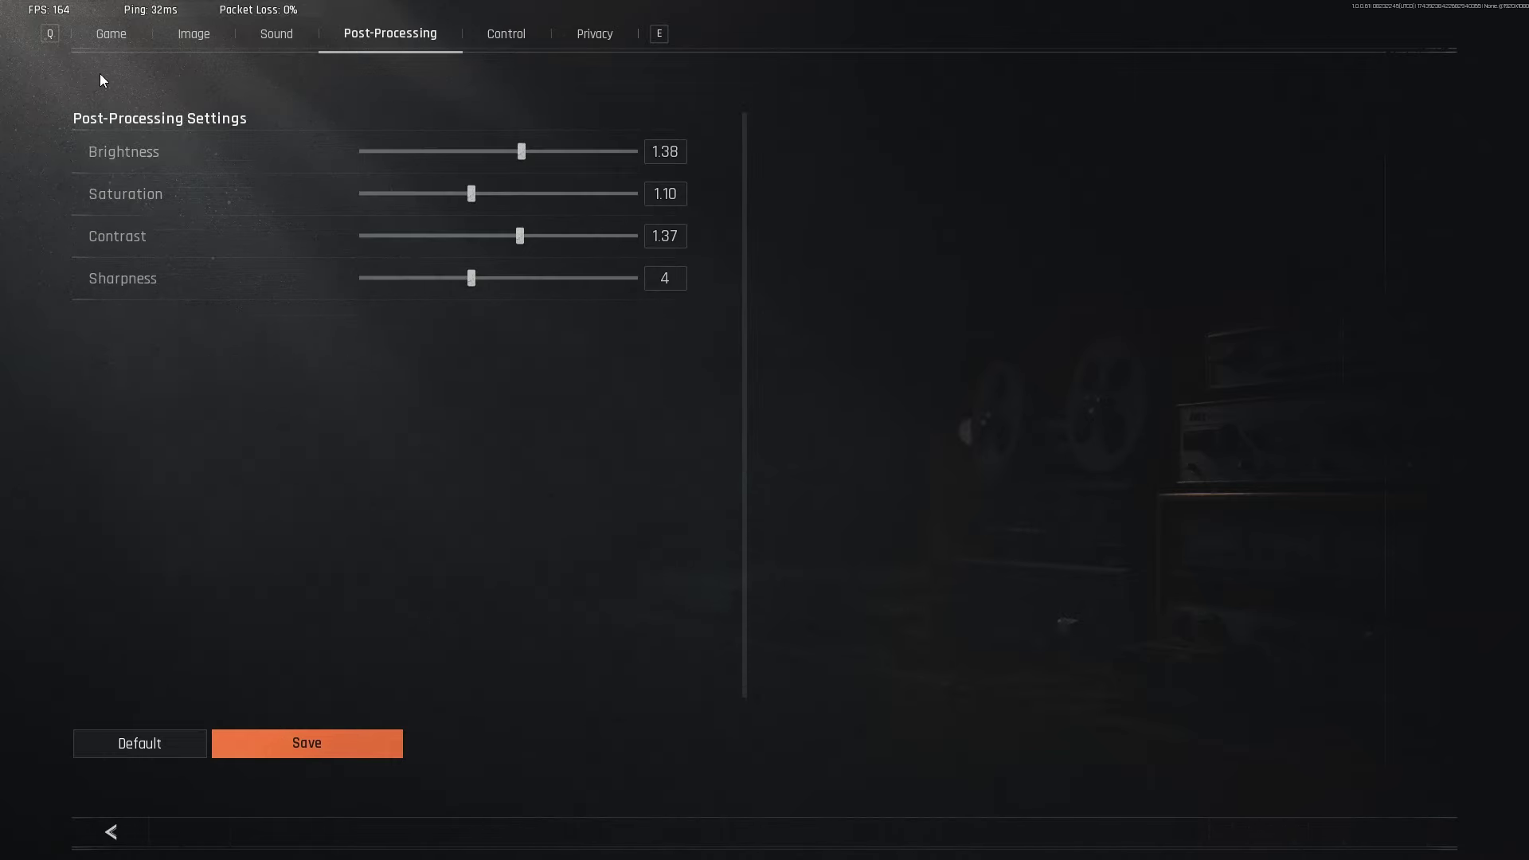
Save Brightness at 1.34 and check the image in-game while aiming down sights
key(Left)
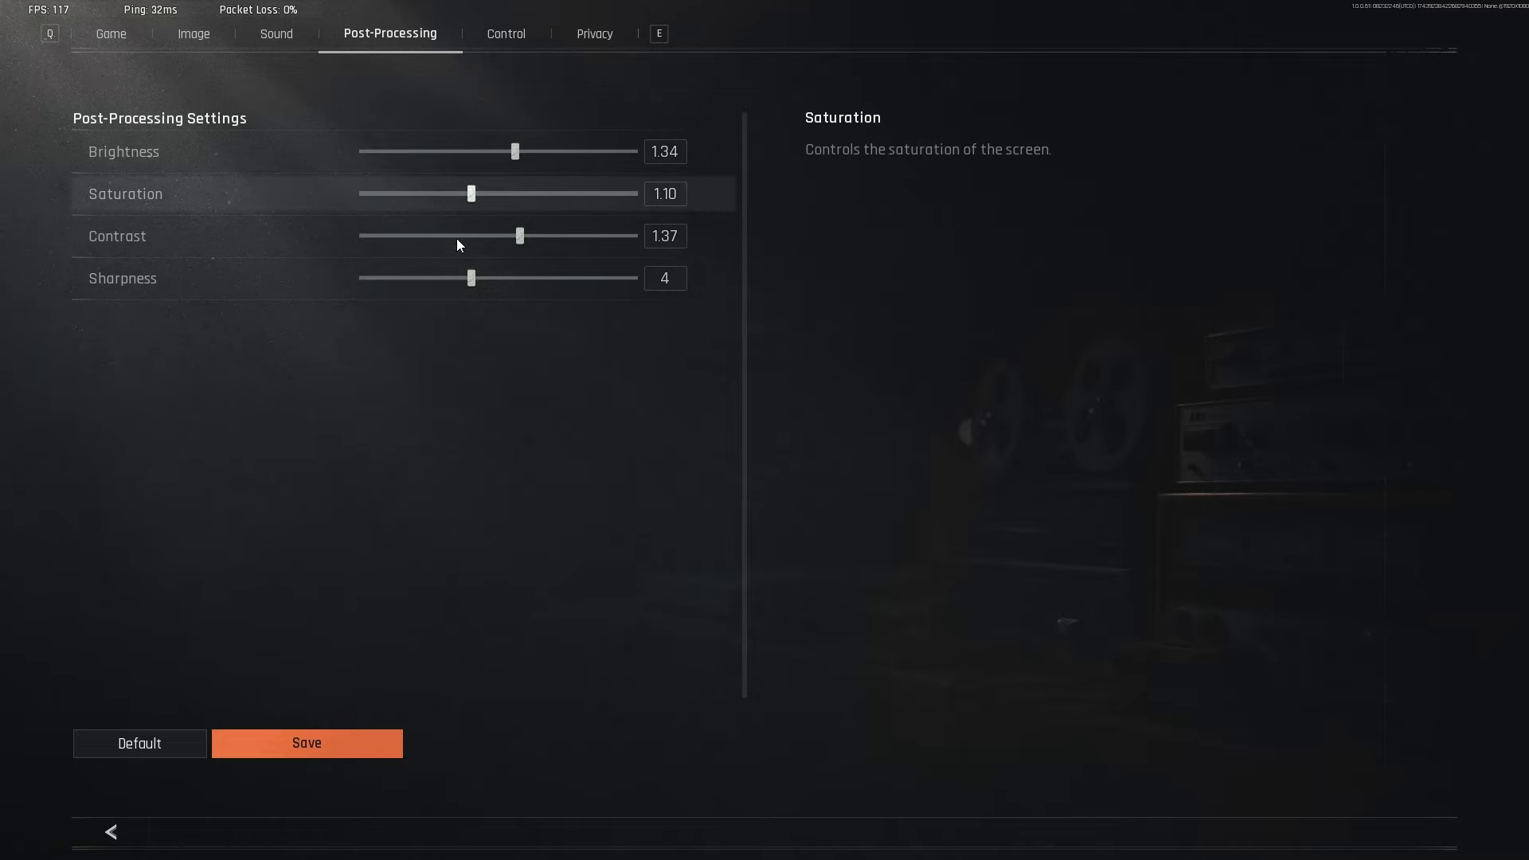
click(376, 744)
click(841, 490)
key(Escape)
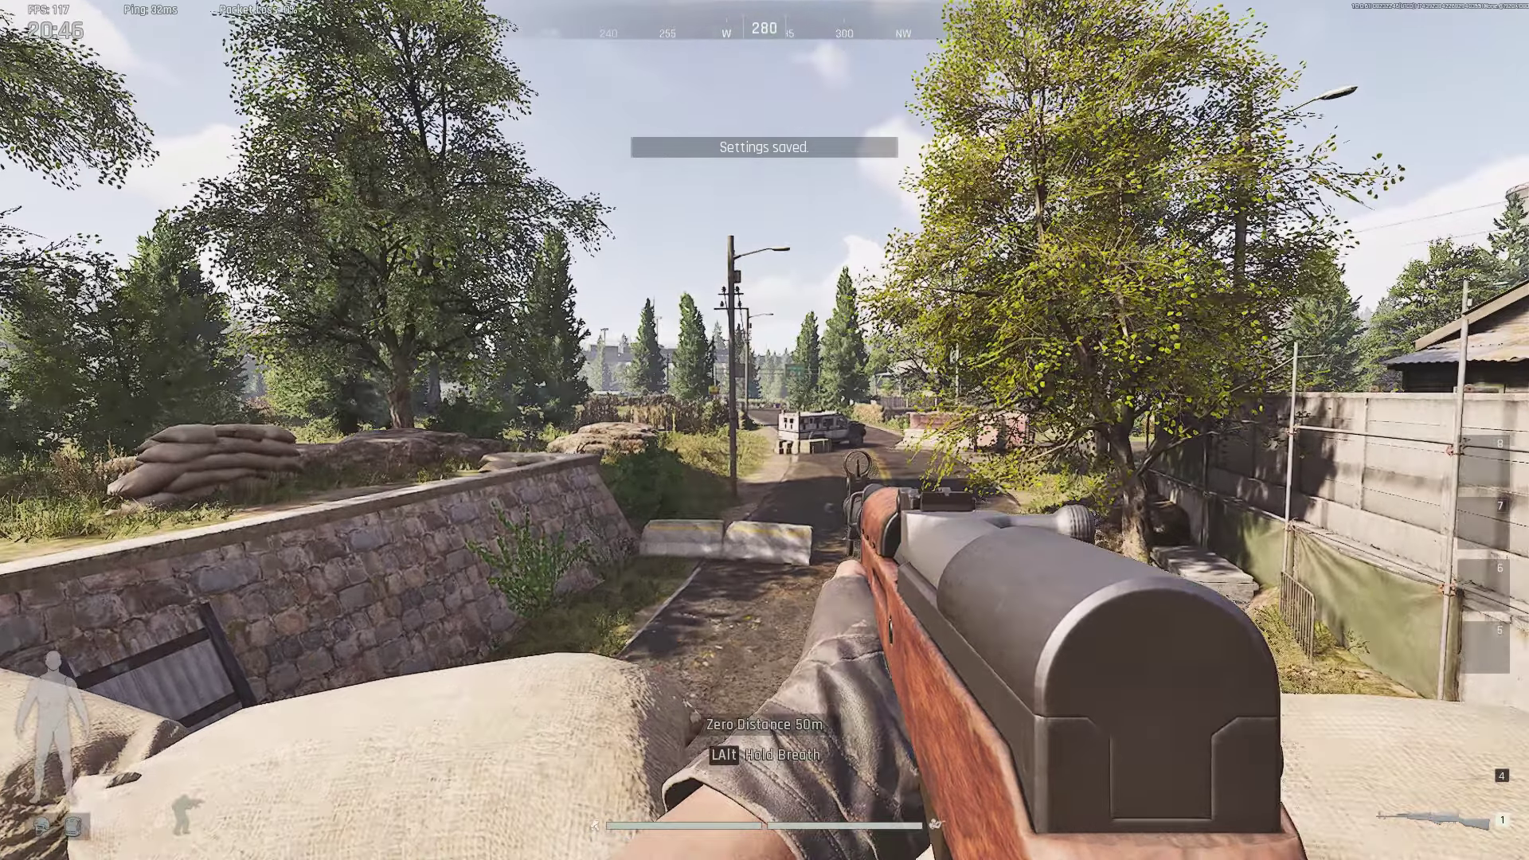
right_click(765, 430)
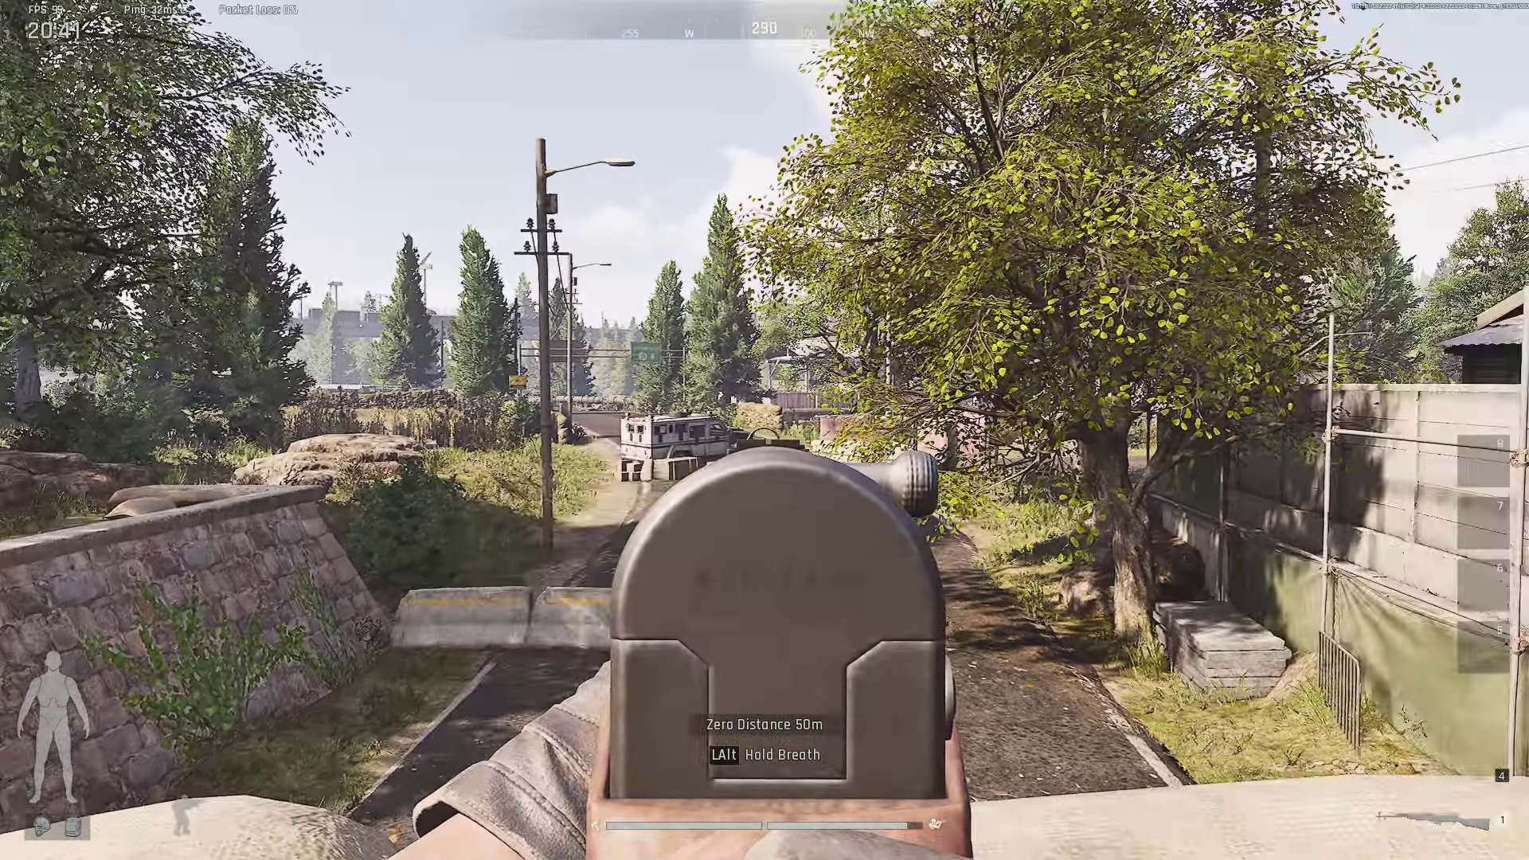
right_click(765, 430)
Save Sharpness above 4 on Post-Processing and judge it in-game by aiming
key(Escape)
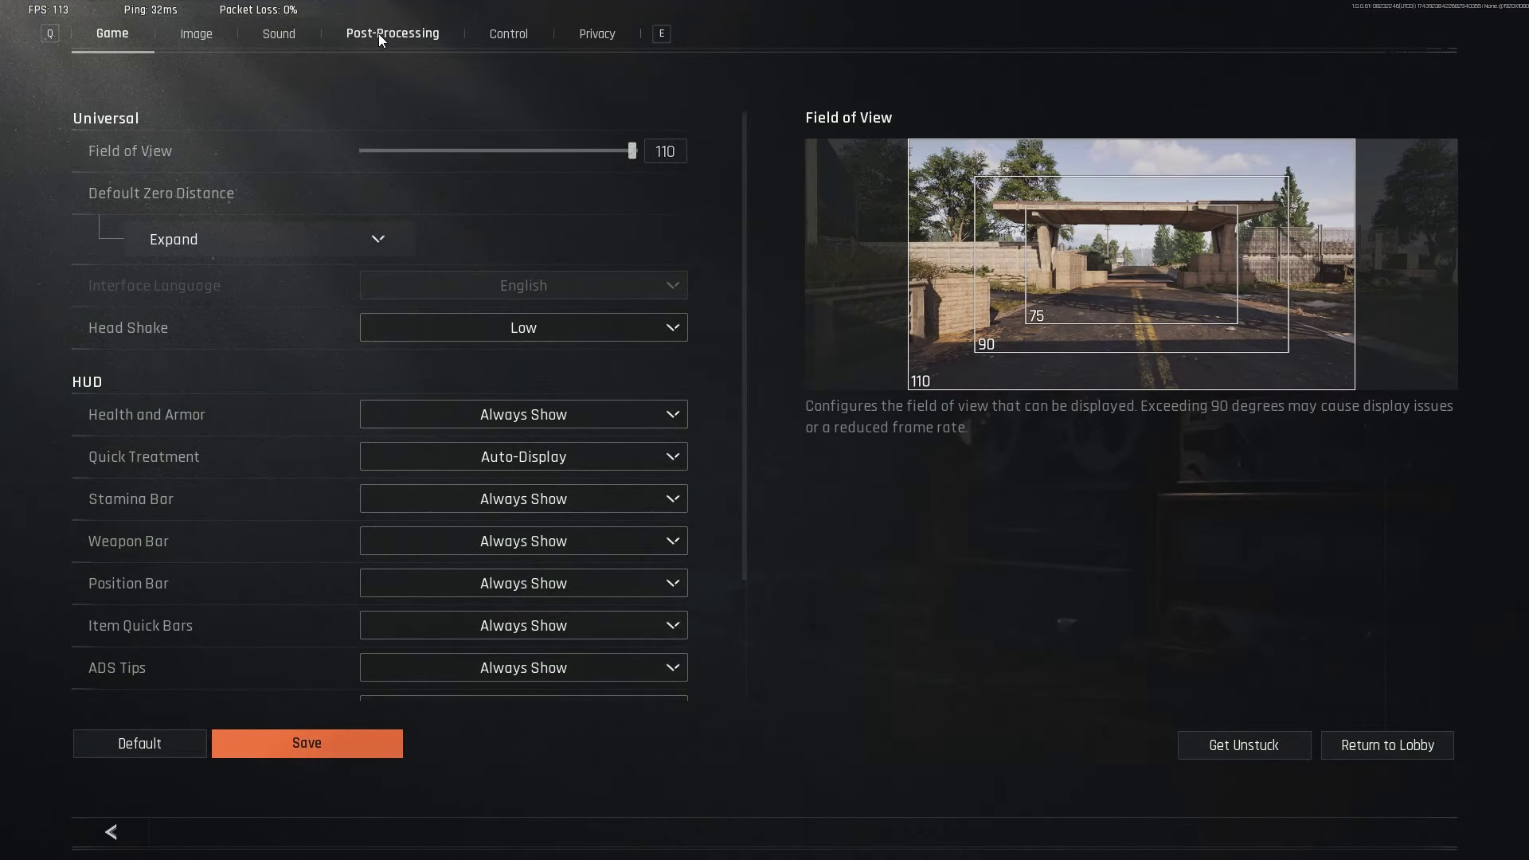
click(381, 33)
drag(470, 278, 551, 280)
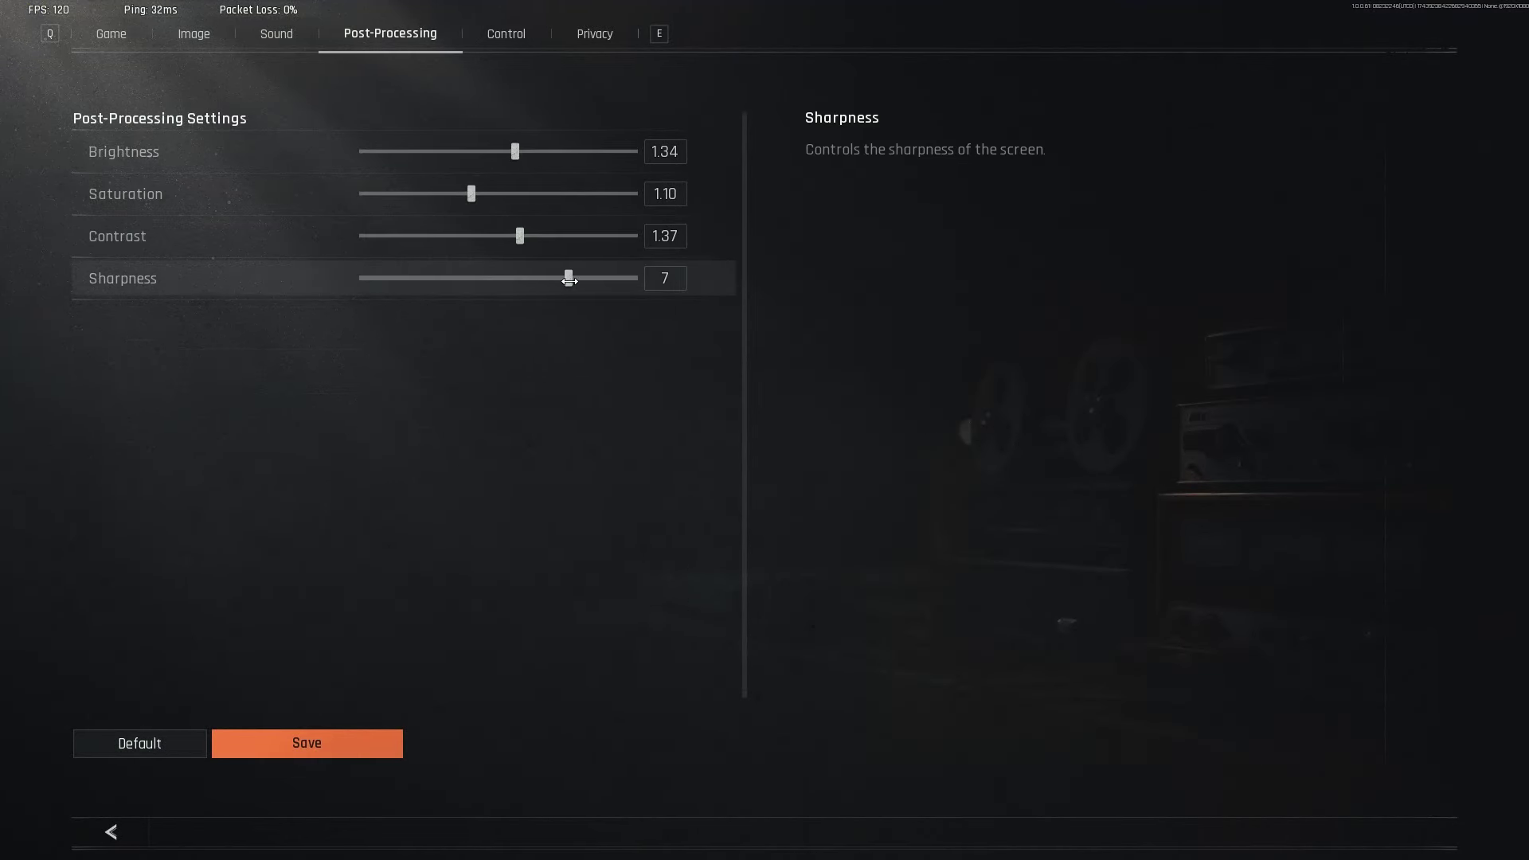
click(377, 746)
click(879, 493)
key(Escape)
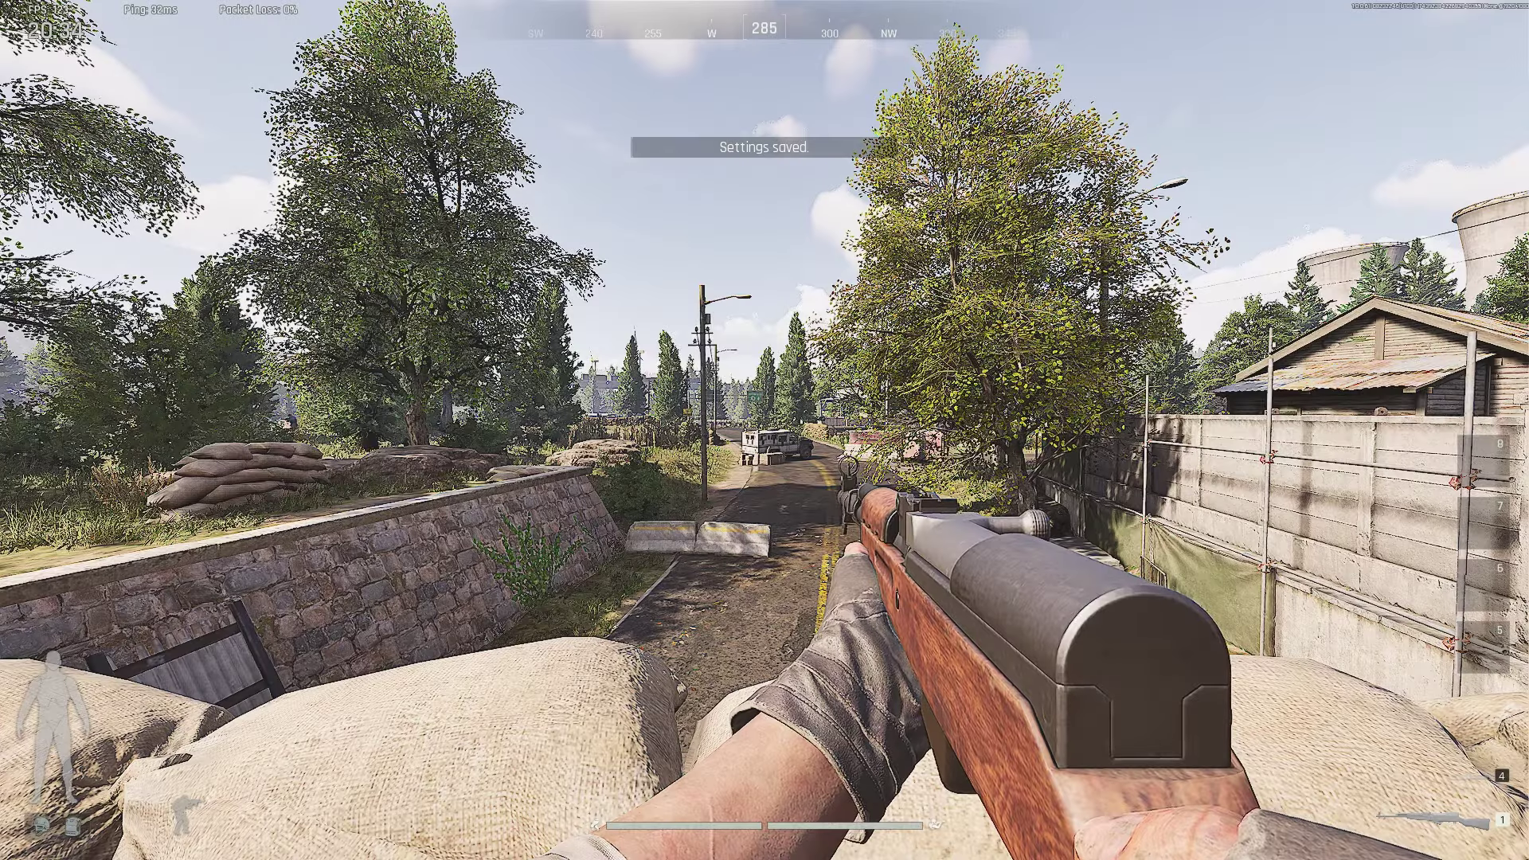
right_click(765, 430)
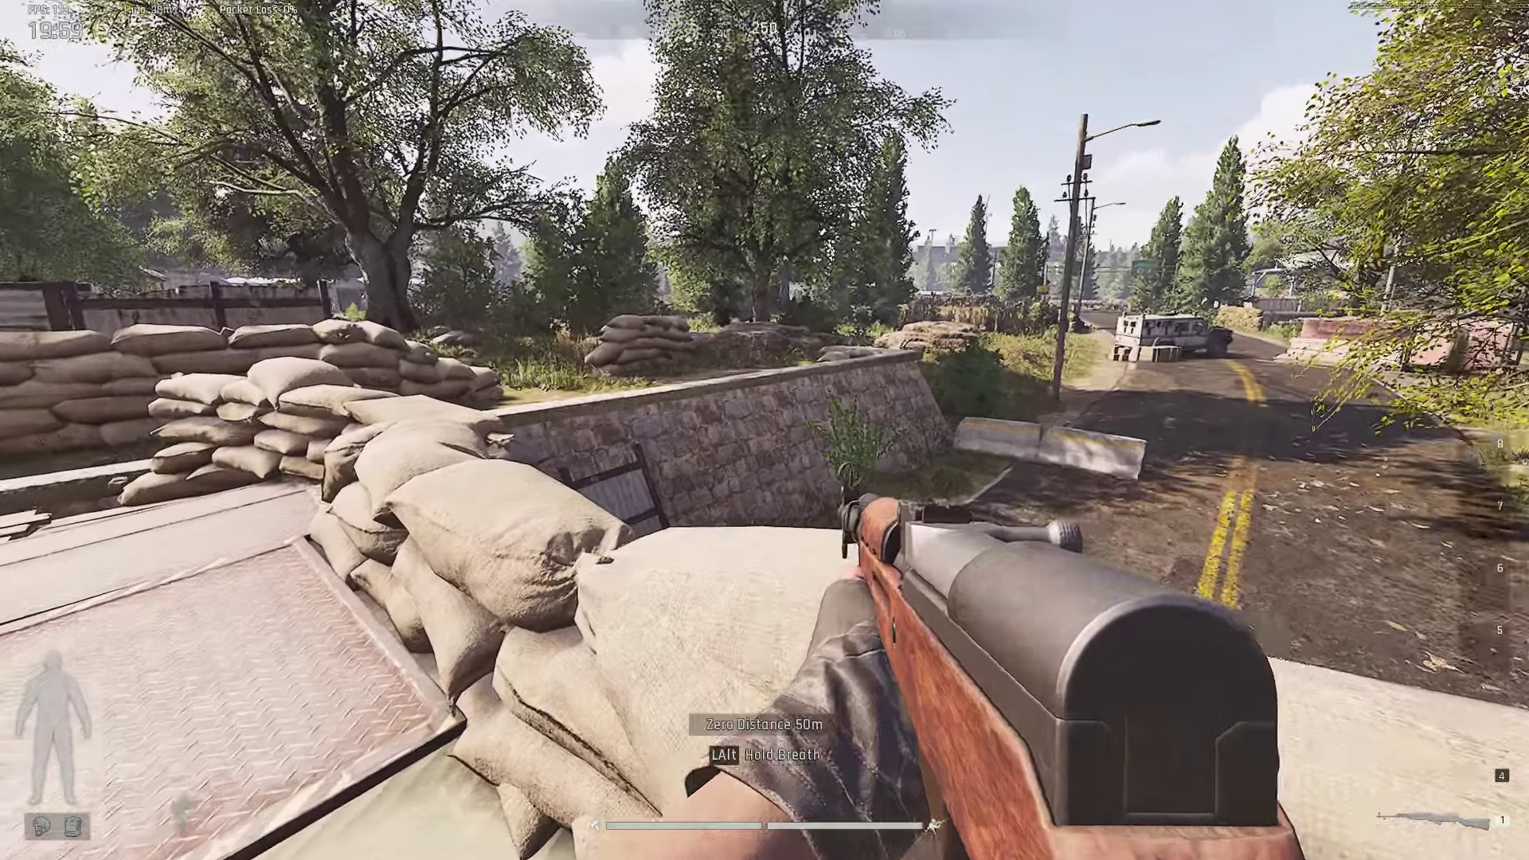
right_click(764, 430)
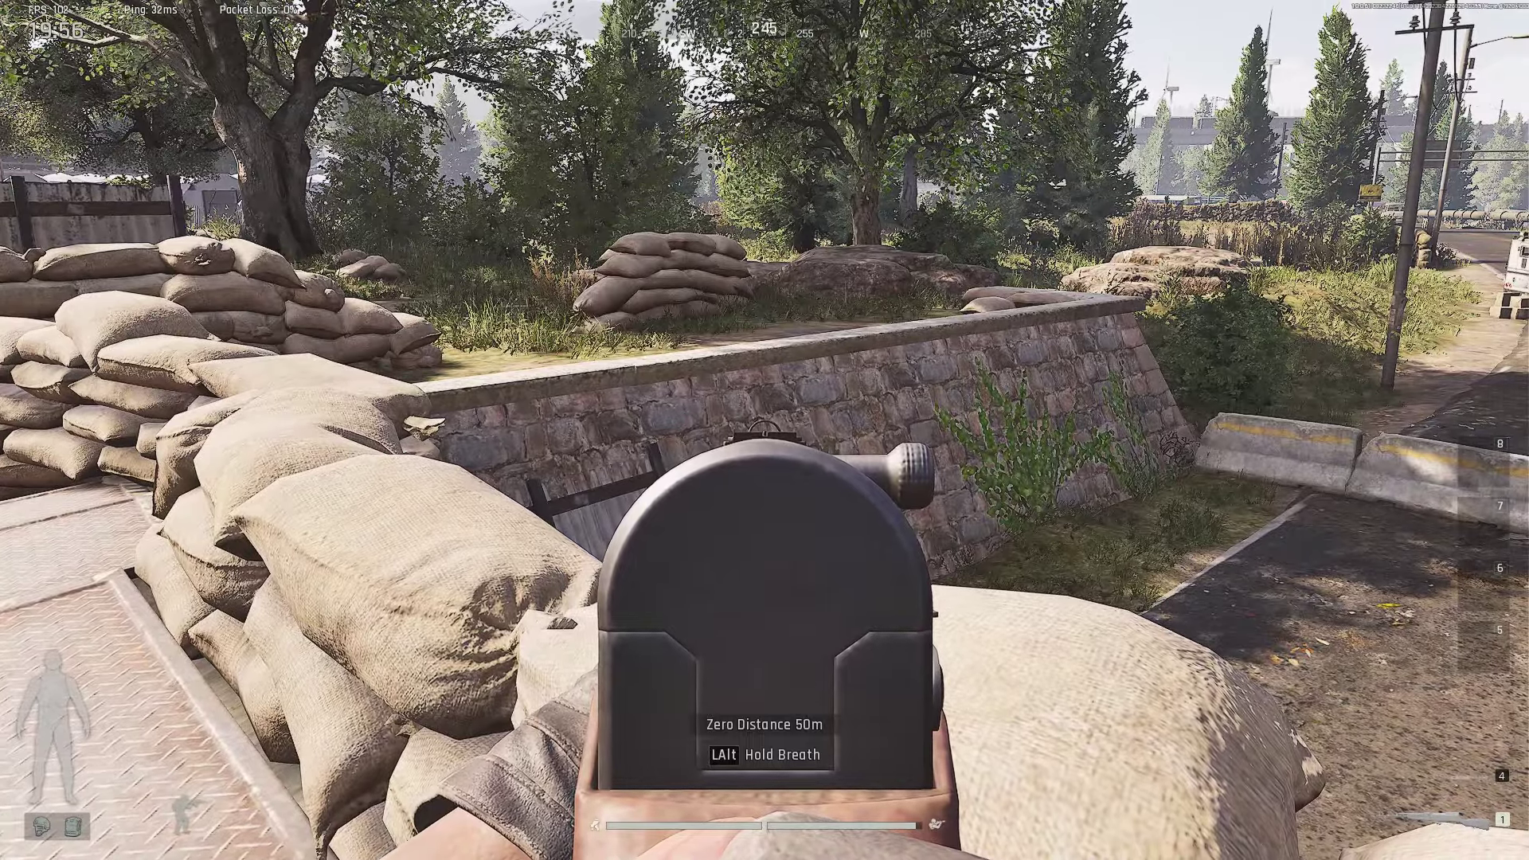
right_click(765, 430)
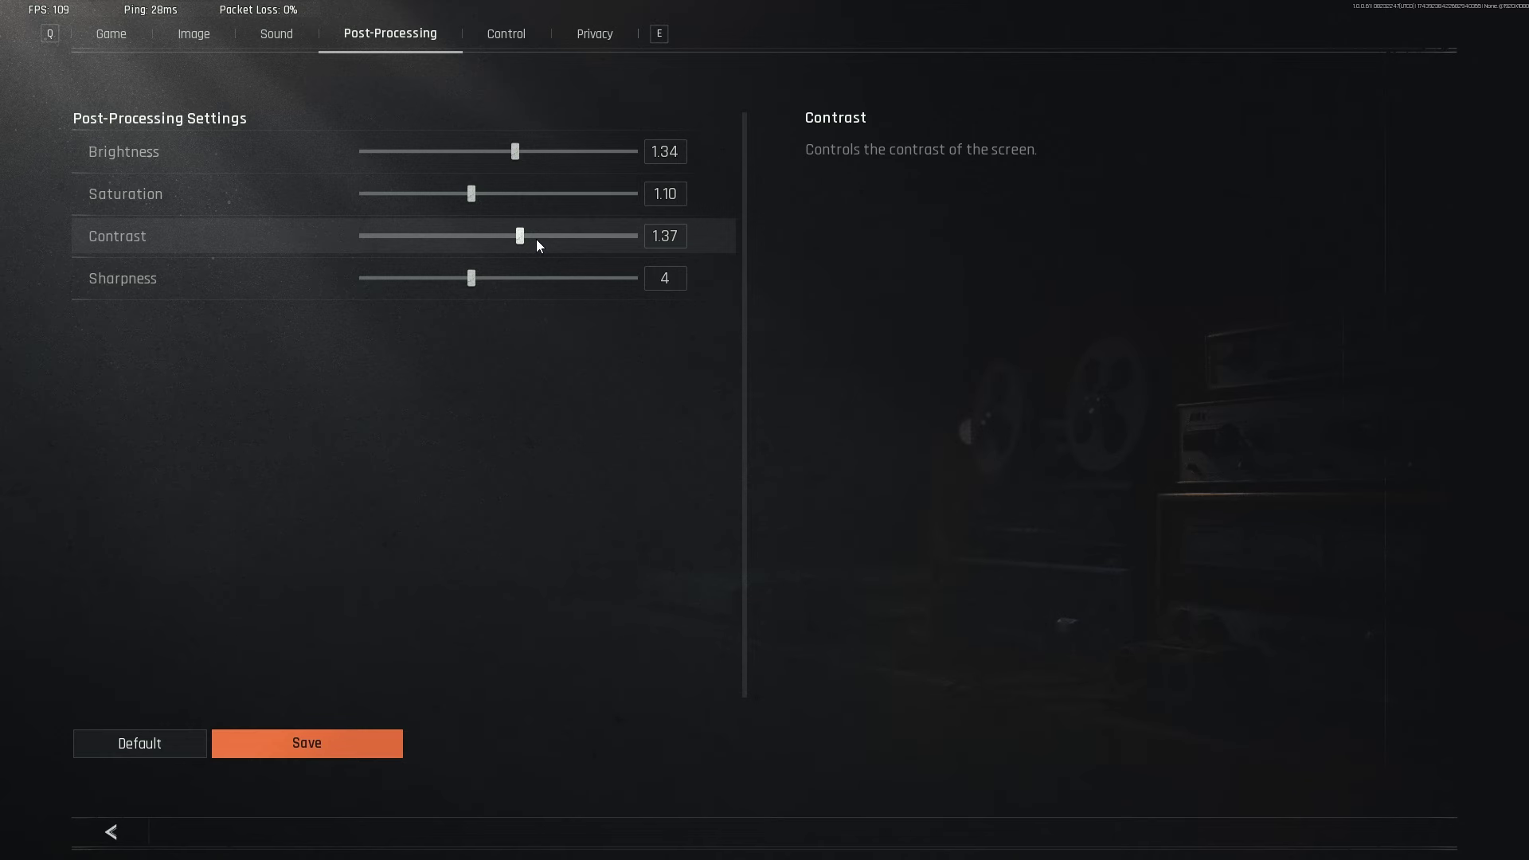
View the game, then save the Post-Processing settings with contrast at 1.37
key(Escape)
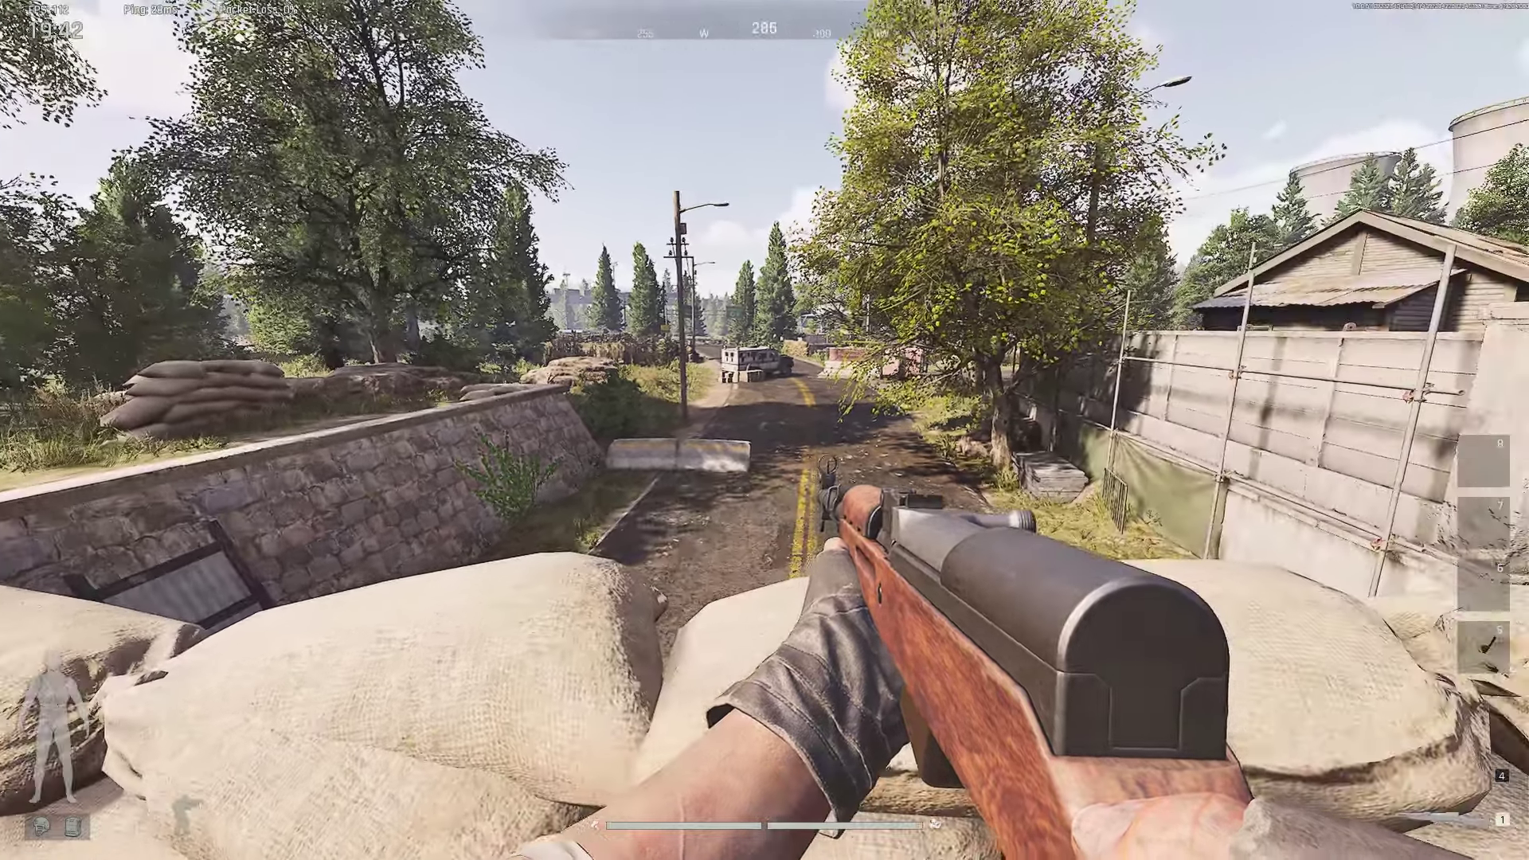
key(Escape)
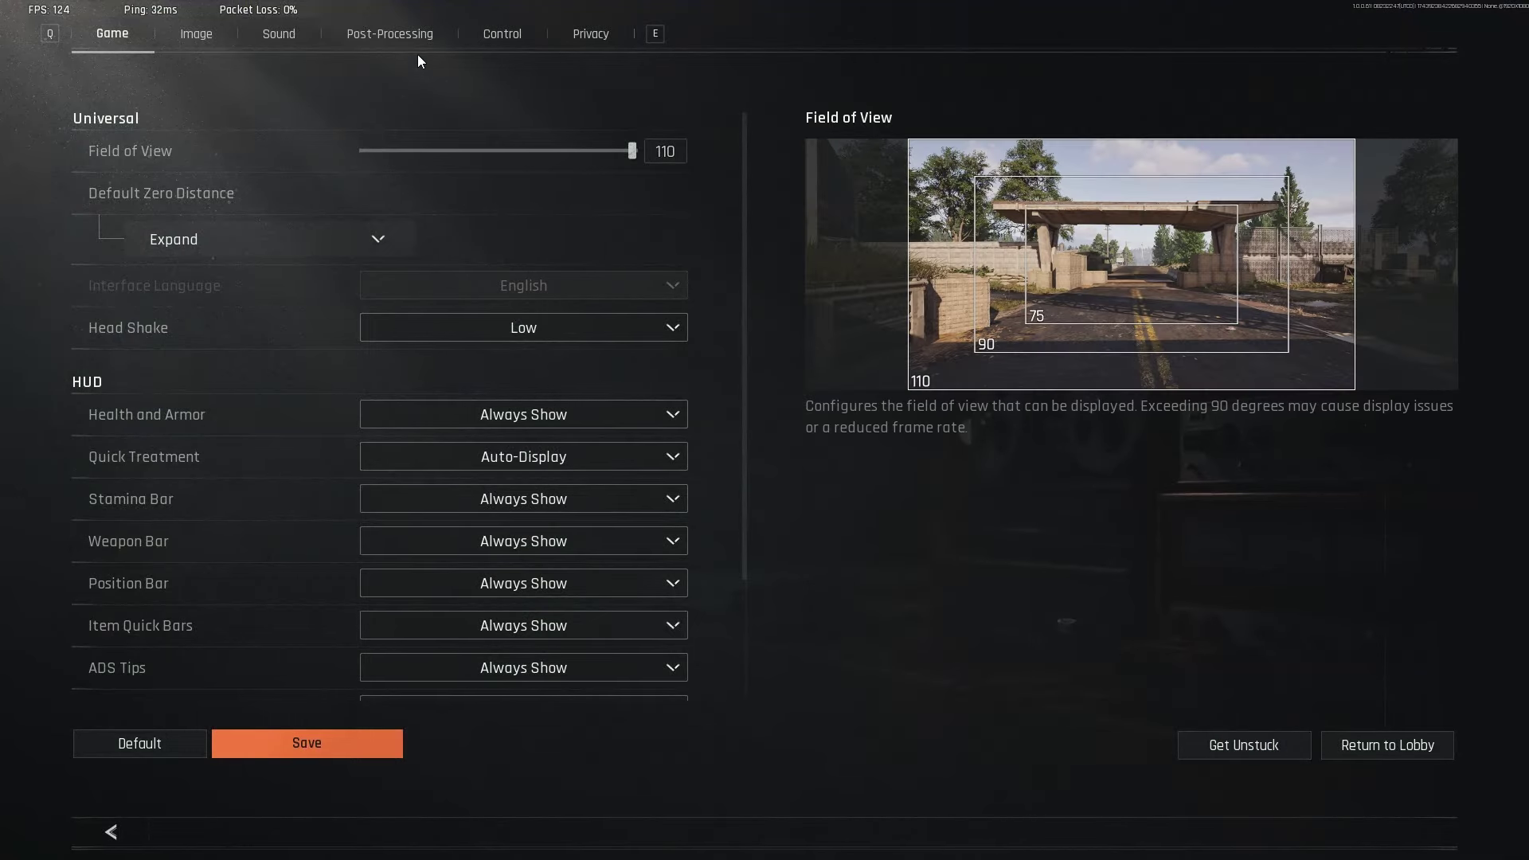
click(402, 35)
click(323, 740)
click(908, 480)
key(Escape)
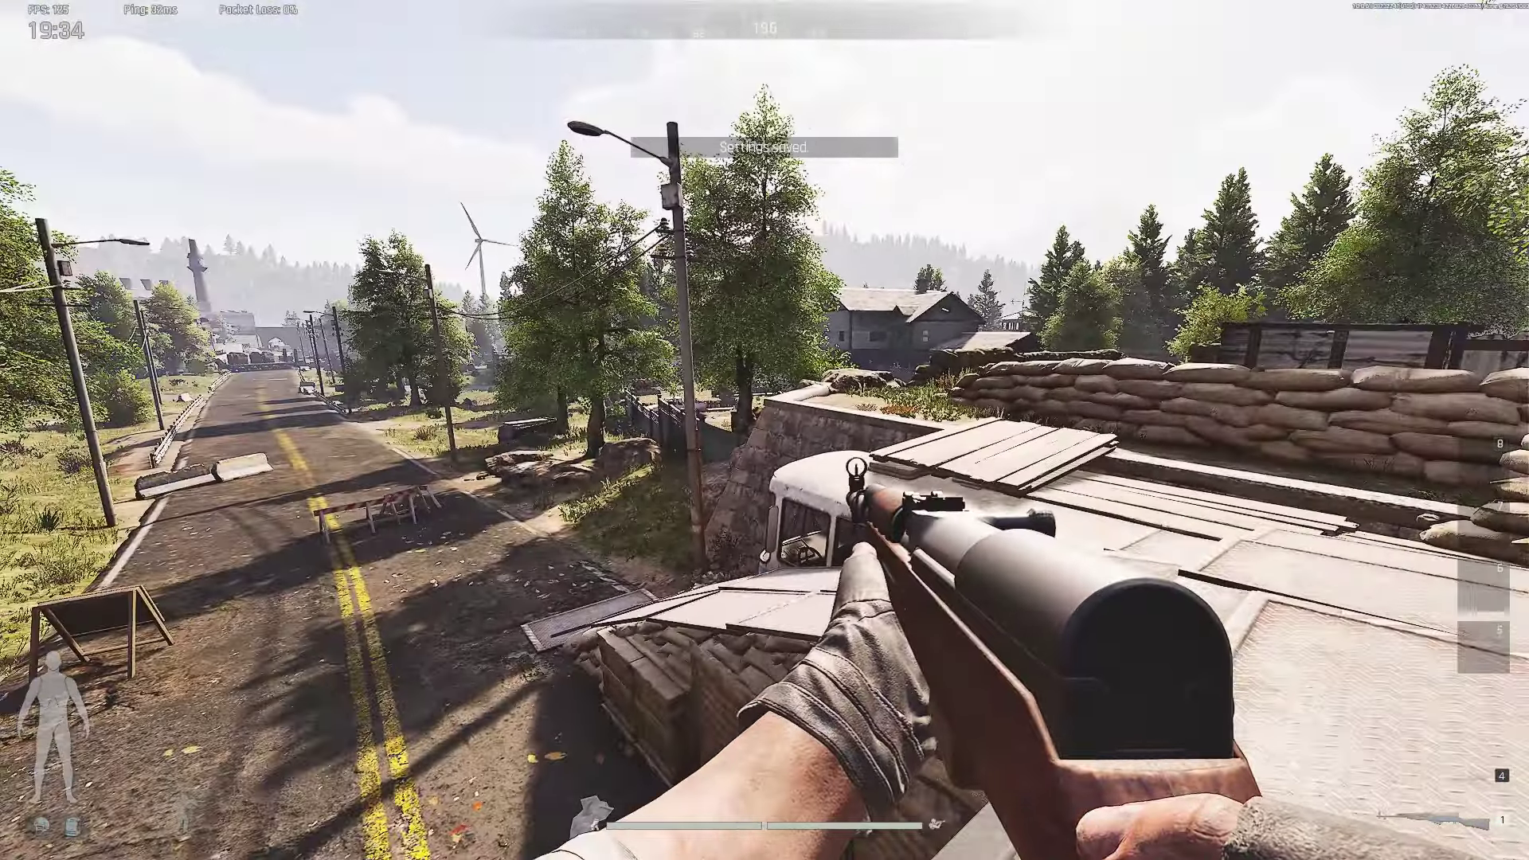
Save contrast at 1.37 again, then reopen the settings on the Game page
key(Escape)
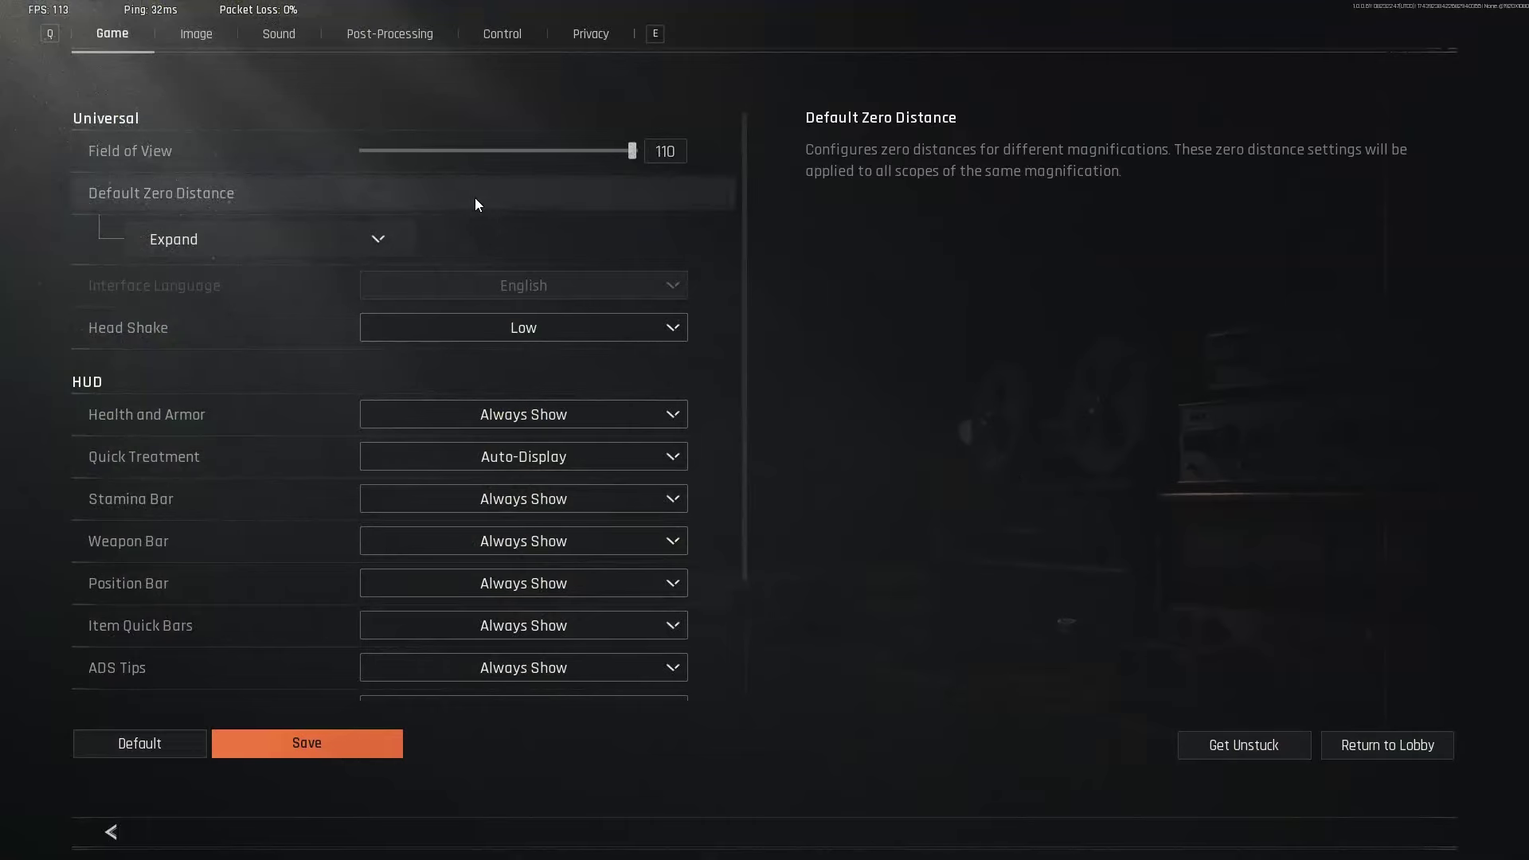
click(389, 34)
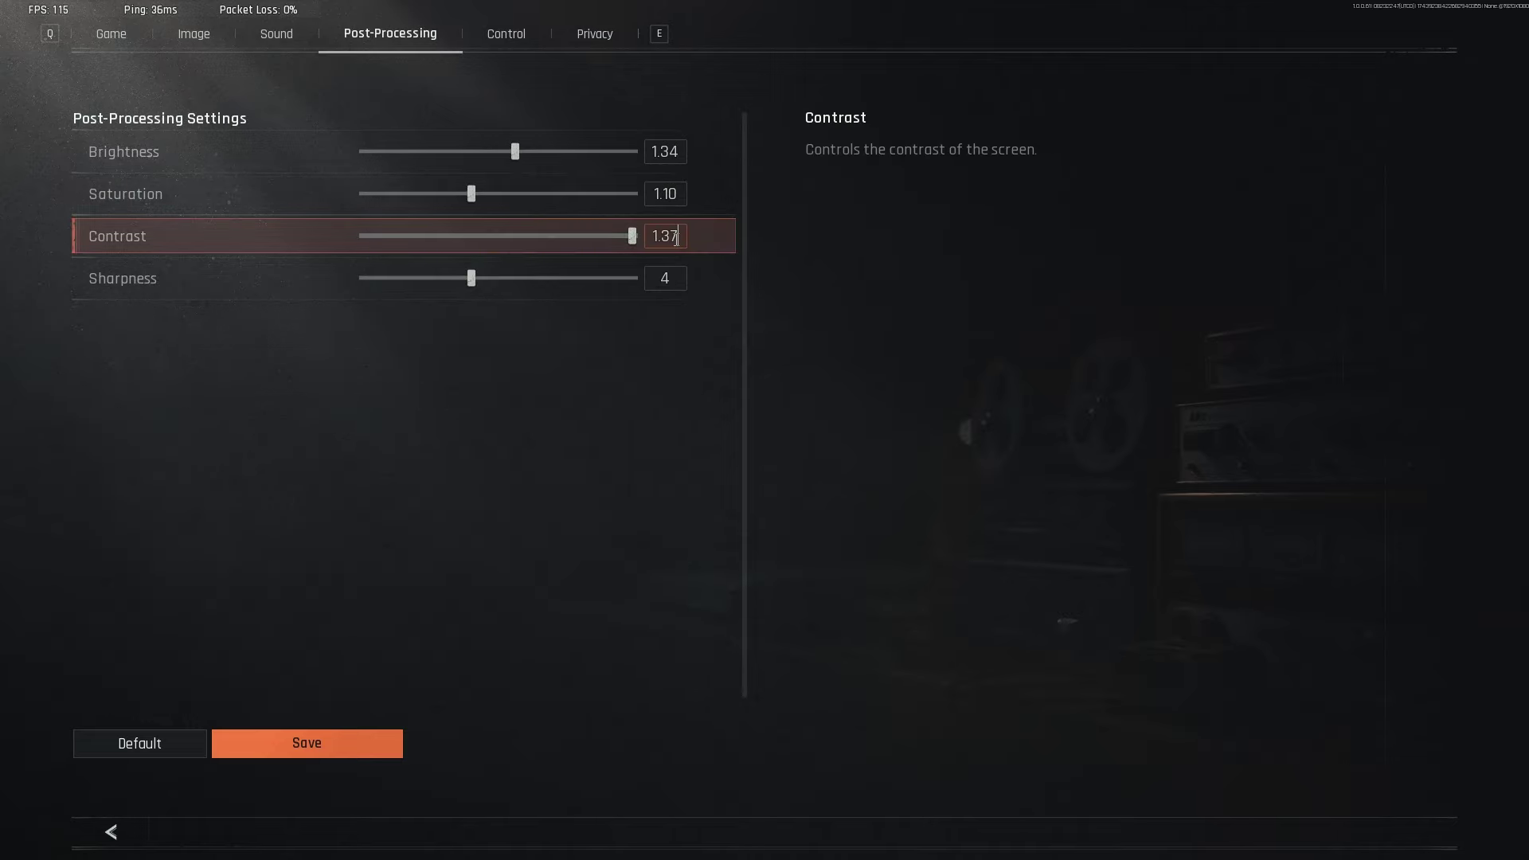
click(376, 753)
click(888, 487)
key(Escape)
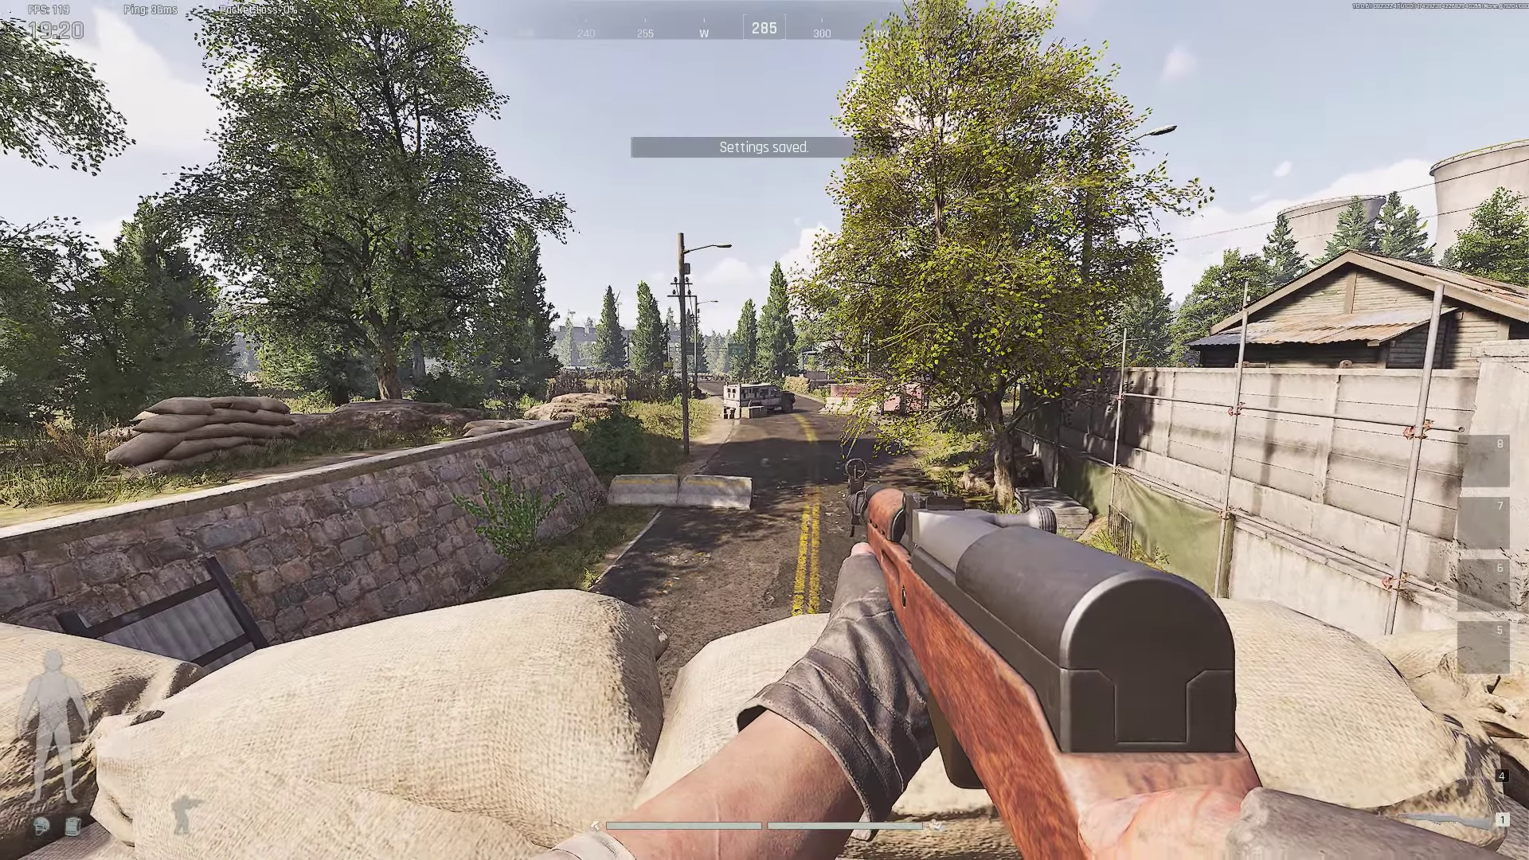
key(Escape)
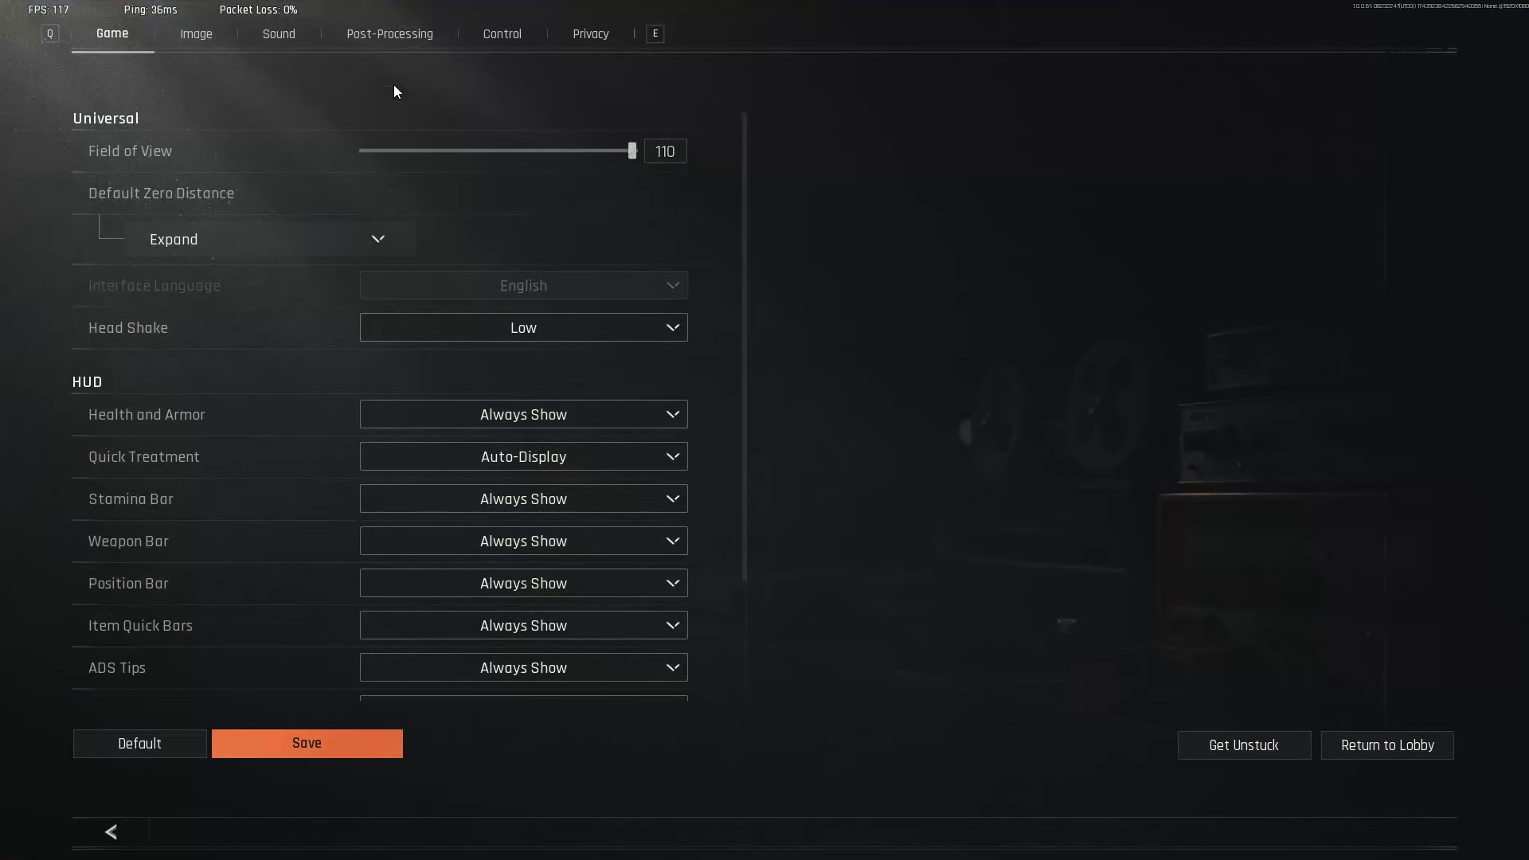
Raise saturation to 2.00, save it, and view the result in game
click(466, 36)
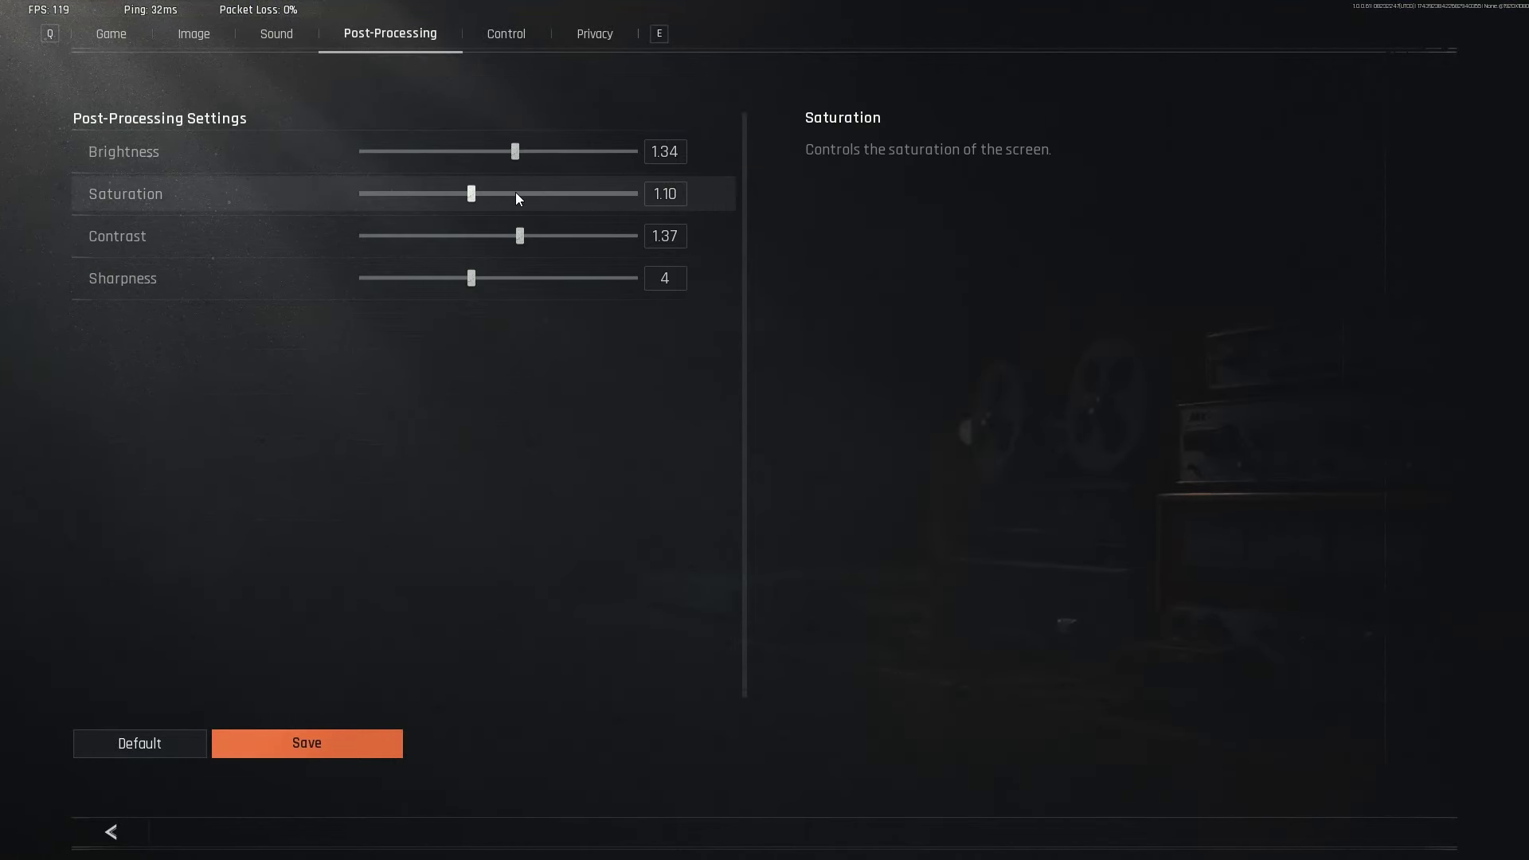
drag(518, 193, 633, 194)
click(306, 743)
click(884, 482)
key(Escape)
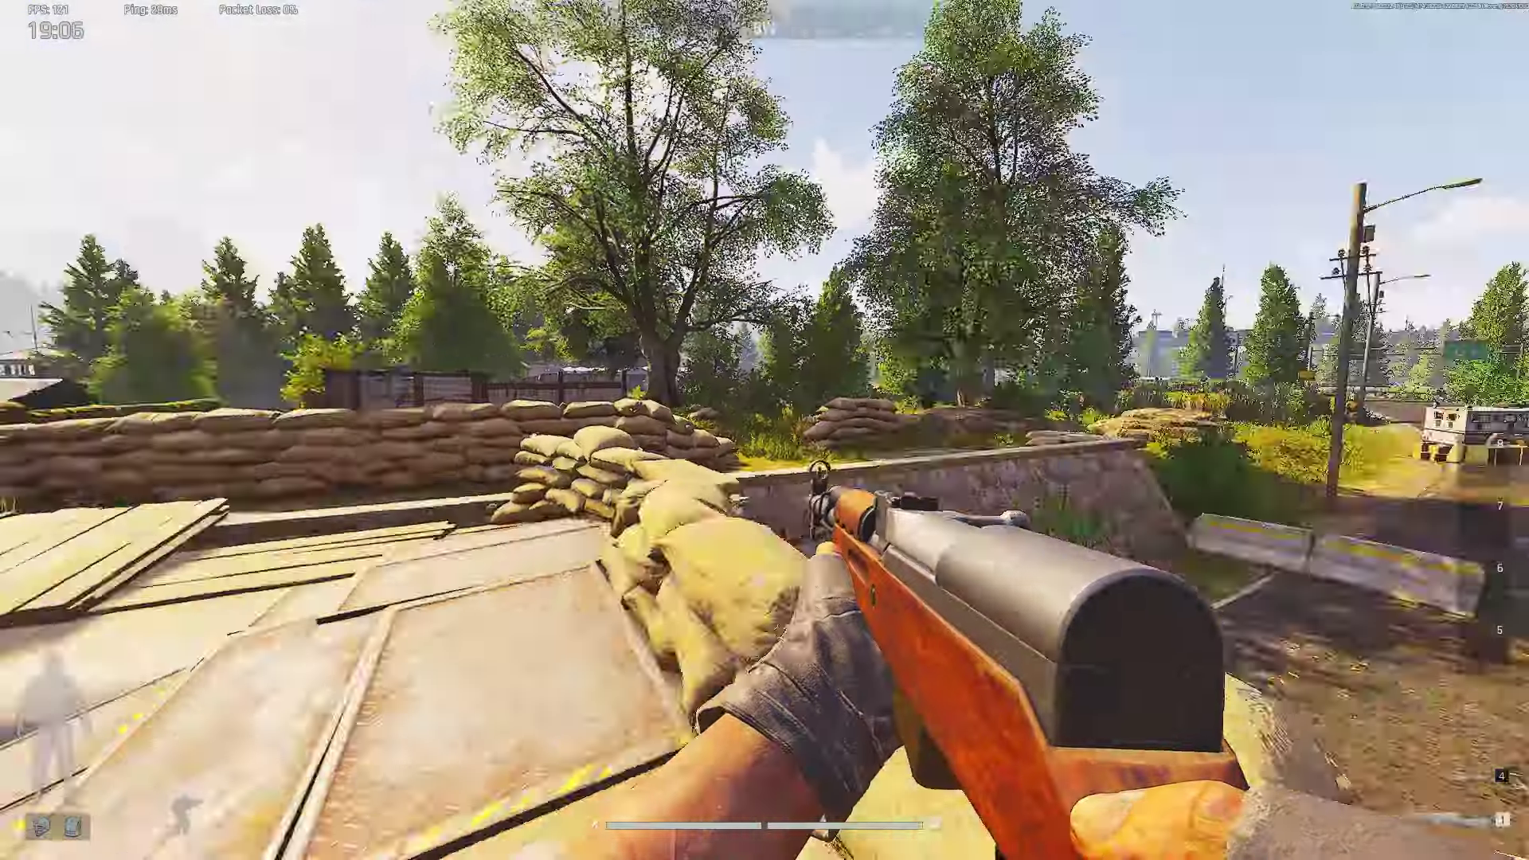
Type saturation back to 1.10, save it, and return to gameplay
key(Escape)
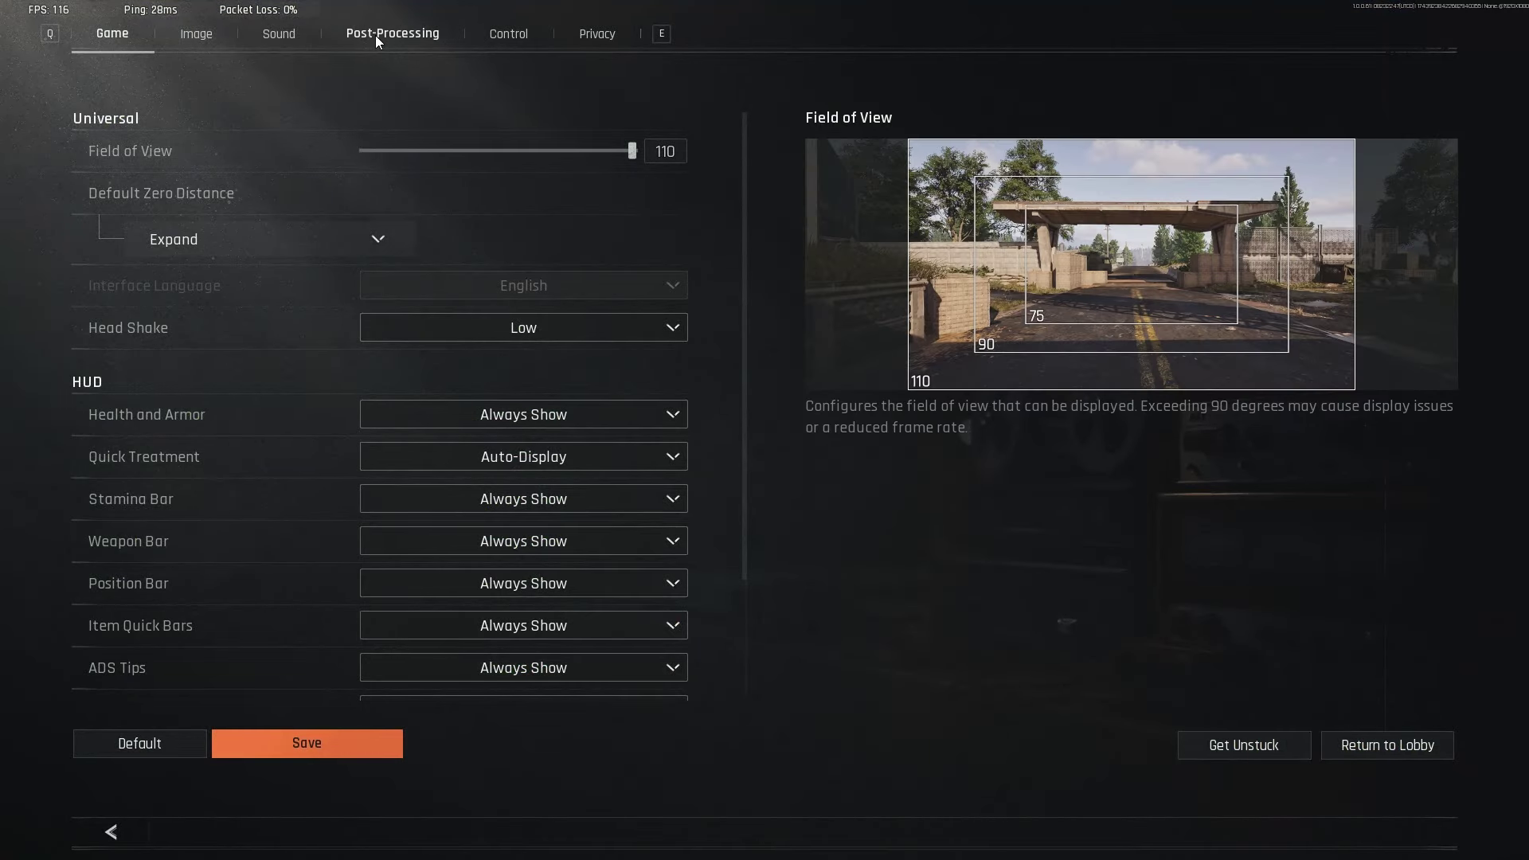
click(375, 35)
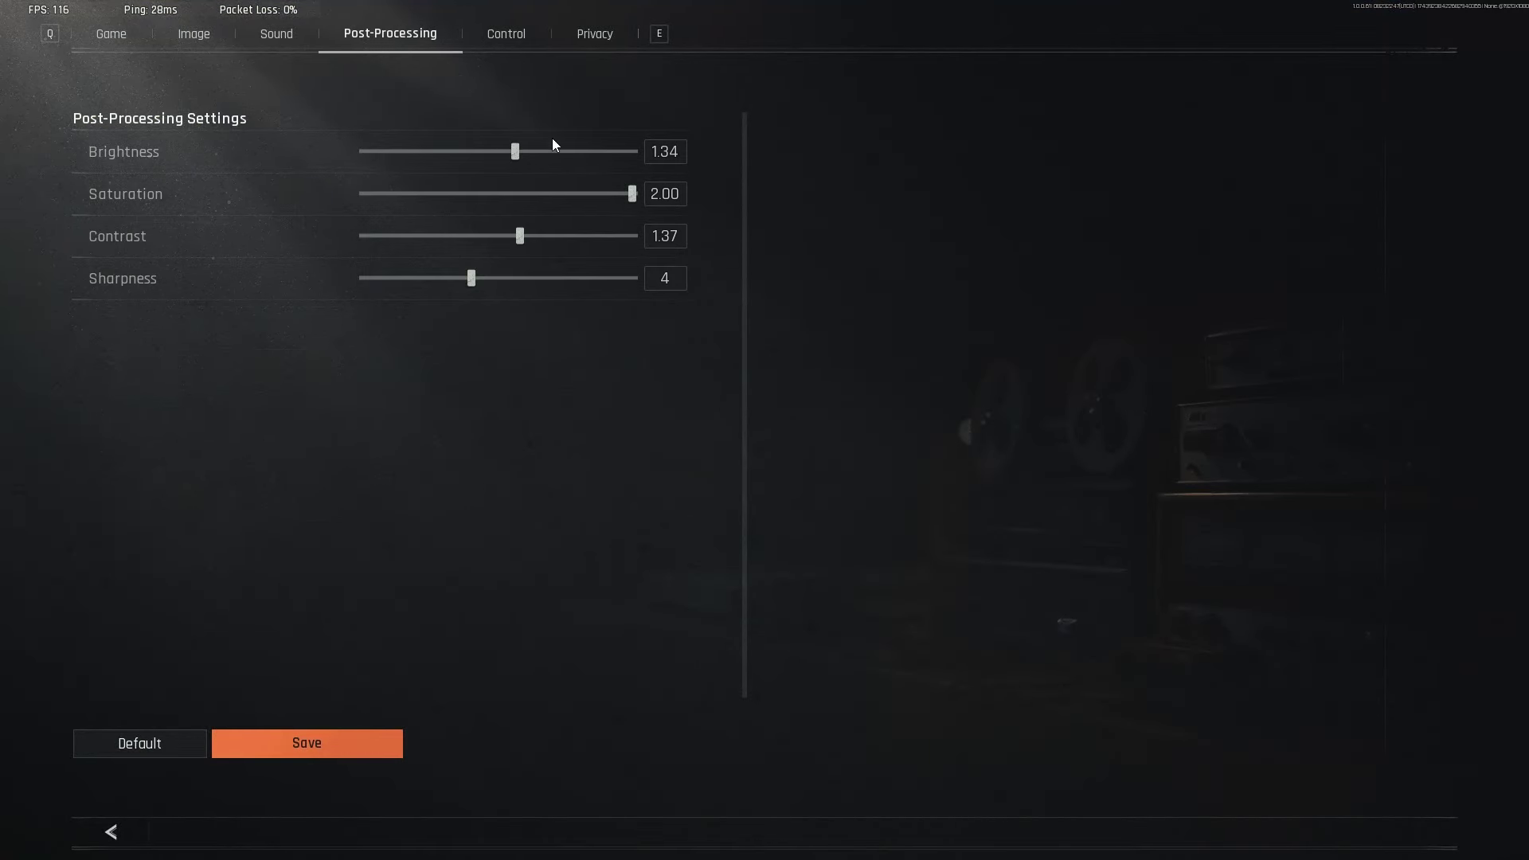
click(690, 193)
text(1.1)
key(Return)
click(356, 747)
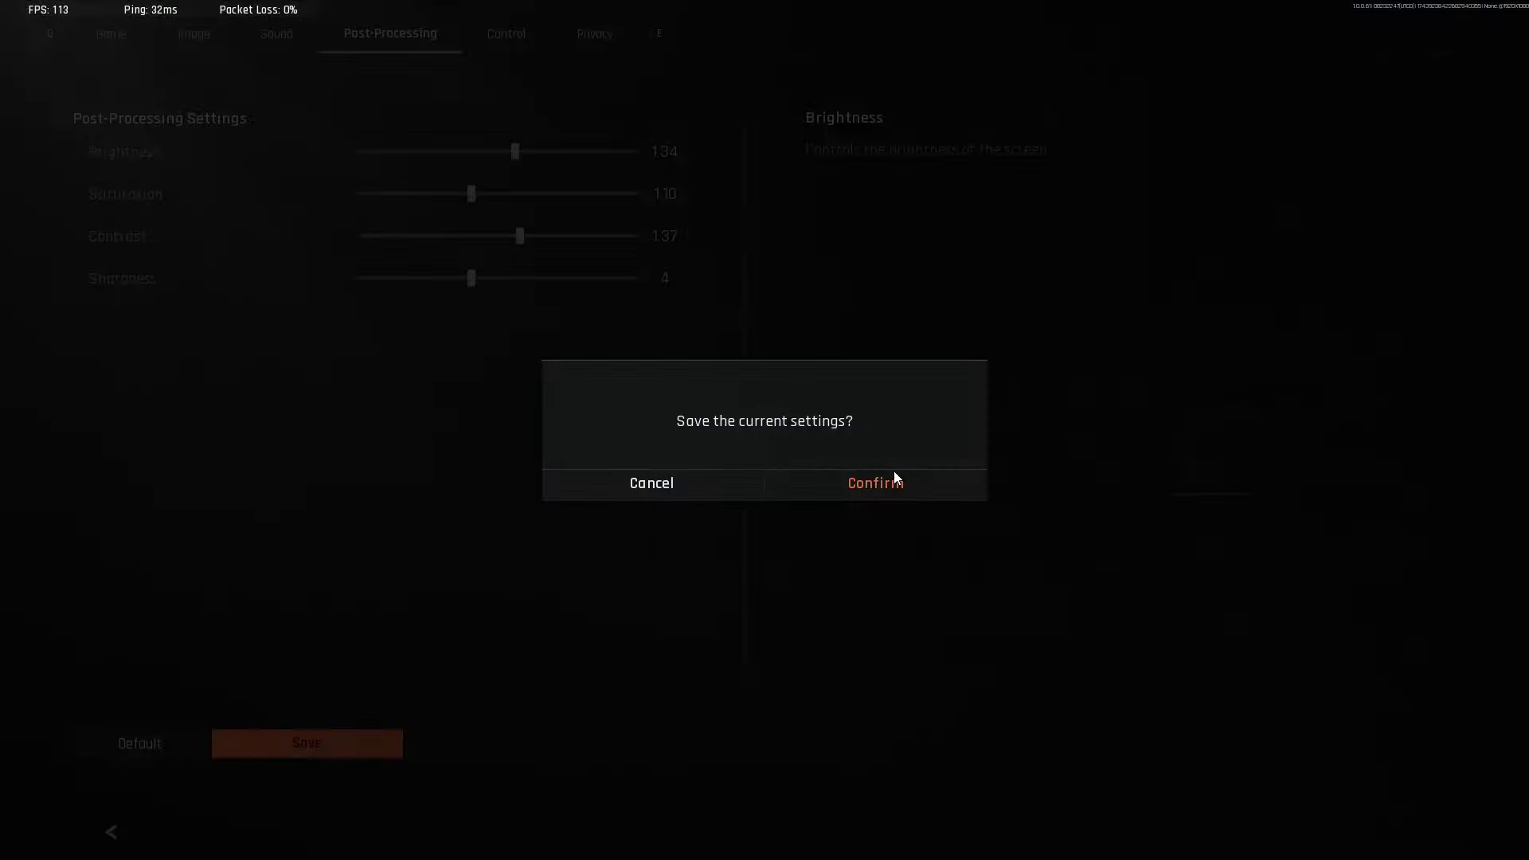
click(894, 477)
key(Escape)
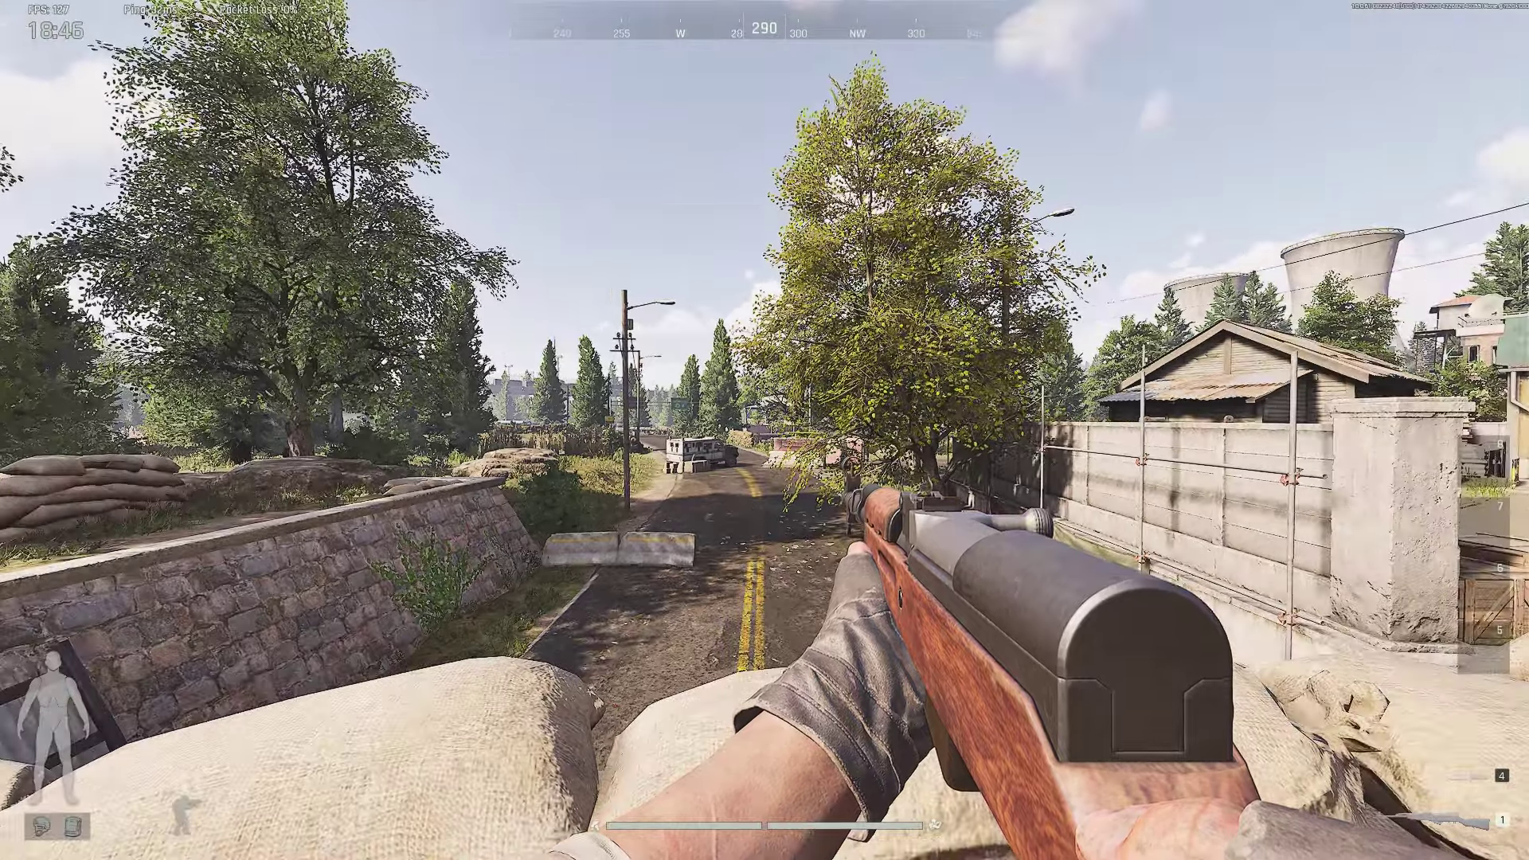